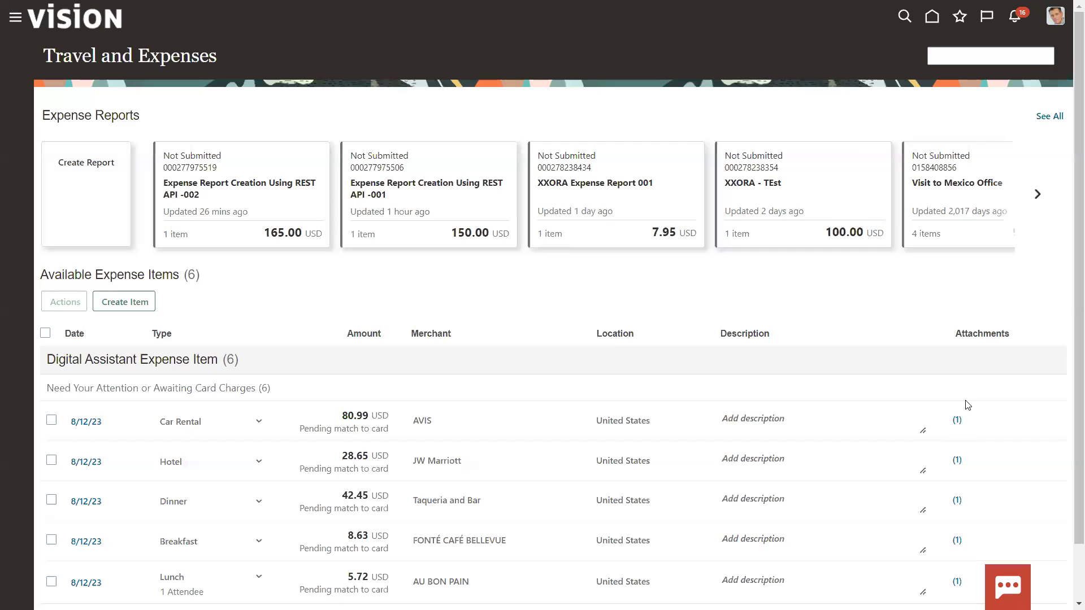
Step: Show all saved expense reports with search criteria expanded, then start a new report
{"action": "left_click", "coordinate": [1045, 119]}
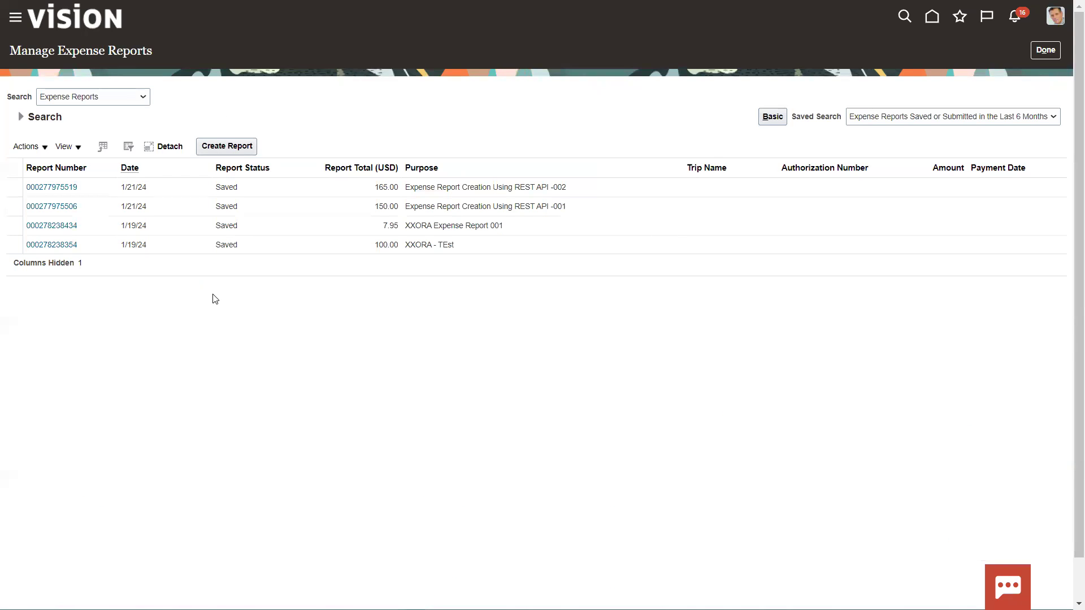
{"action": "left_click", "coordinate": [25, 119]}
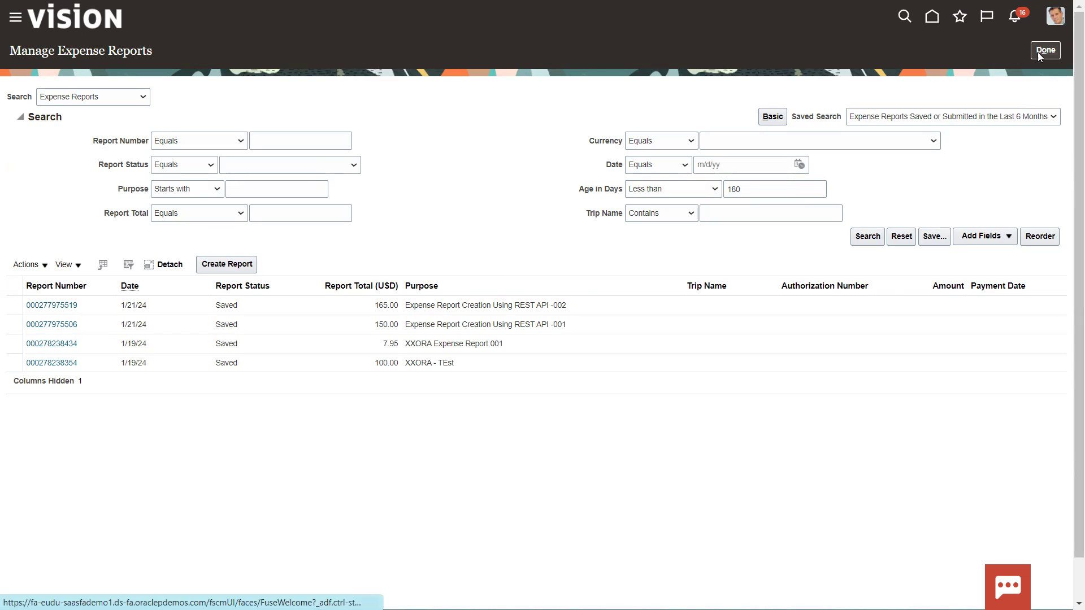
{"action": "left_click", "coordinate": [199, 266]}
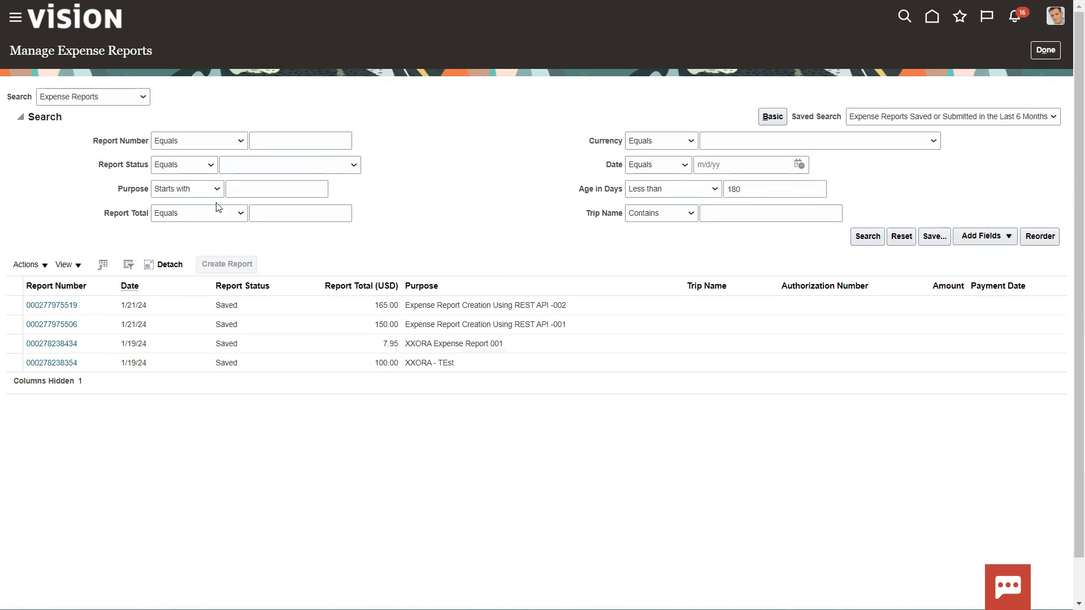
Step: Give the report the purpose 'Ora - Expense Report Test 001' and add a 210.00 INR Car Rental item
{"action": "left_click", "coordinate": [169, 102]}
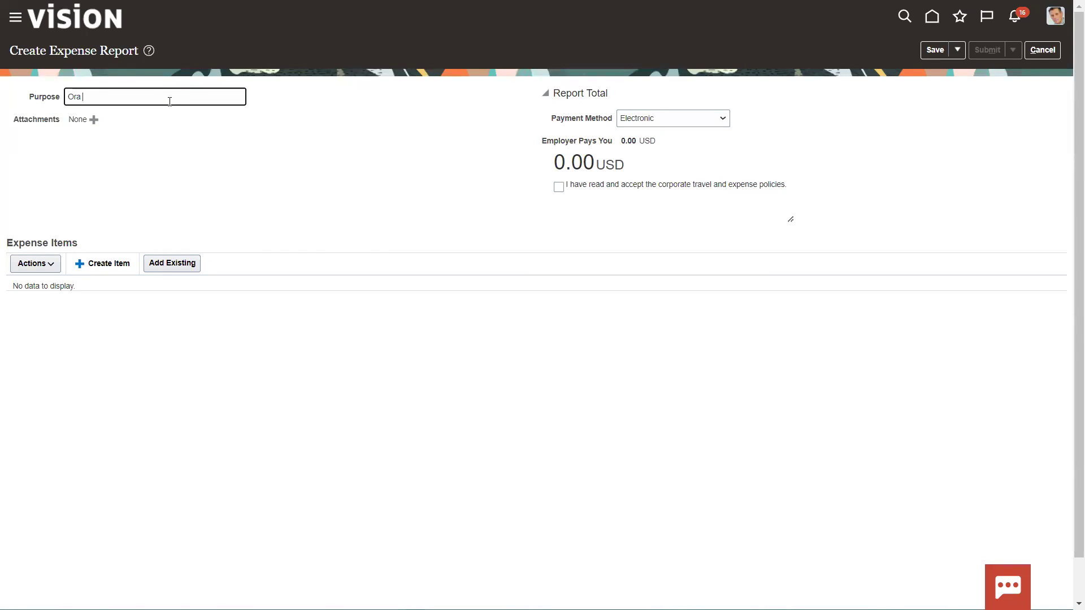
{"action": "type", "text": "Ora - Expense Report TEs"}
{"action": "left_click", "coordinate": [110, 263]}
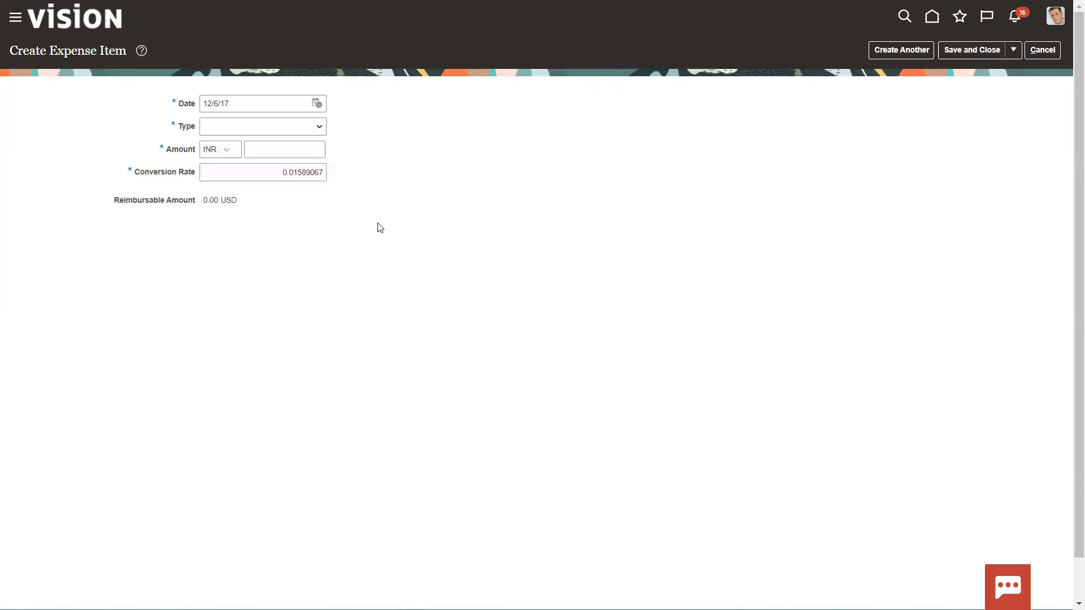
{"action": "left_click", "coordinate": [263, 132]}
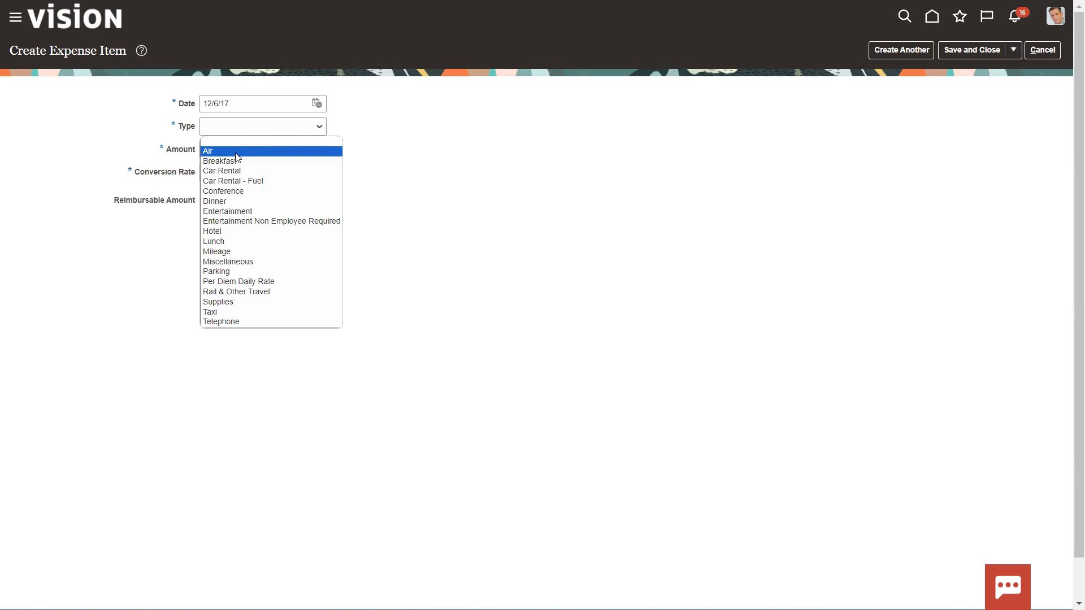
{"action": "left_click", "coordinate": [249, 171]}
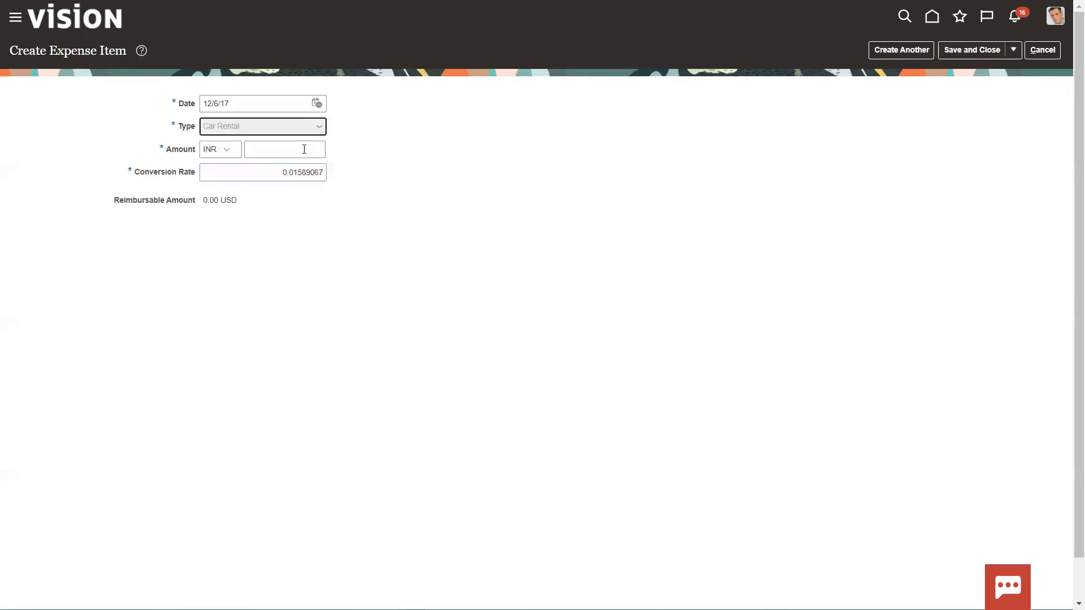
{"action": "left_click", "coordinate": [304, 149]}
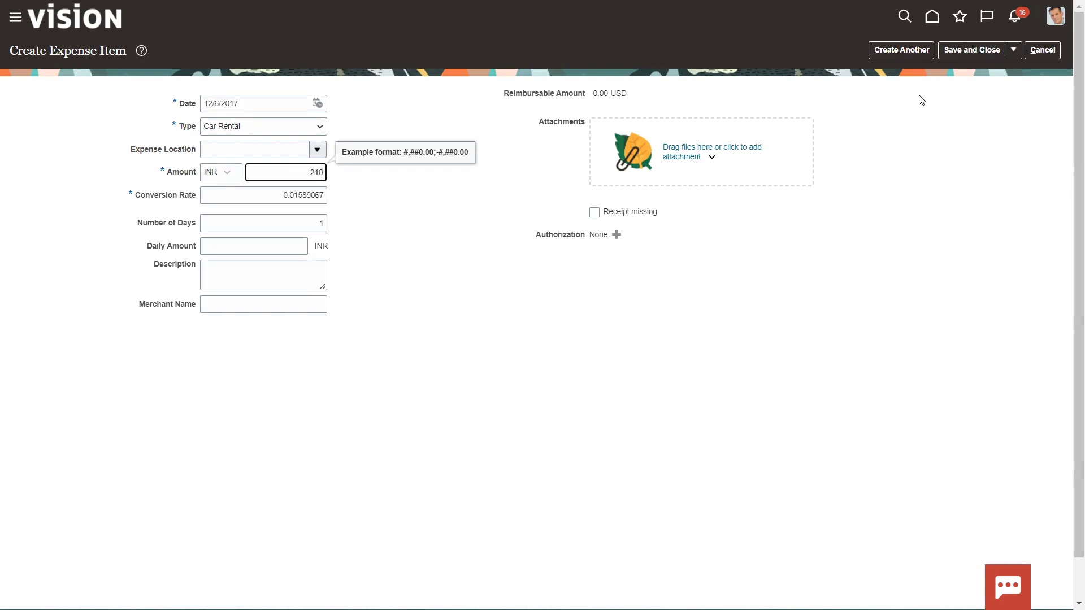
{"action": "left_click", "coordinate": [964, 49]}
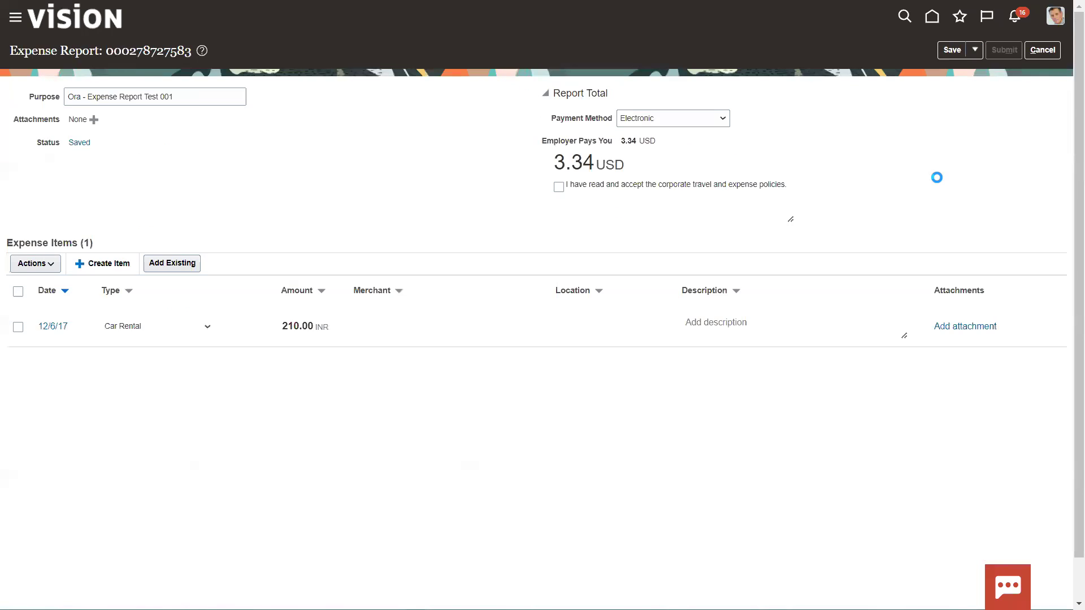
Step: Add a second Car Rental expense item of 150 INR
{"action": "left_click", "coordinate": [115, 267]}
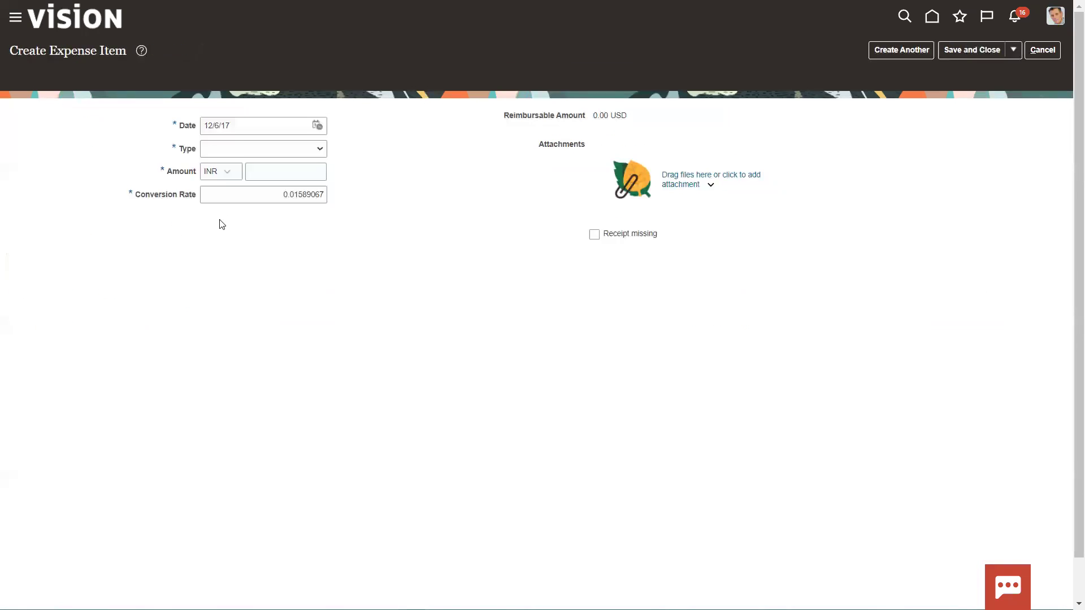
{"action": "left_click", "coordinate": [267, 127]}
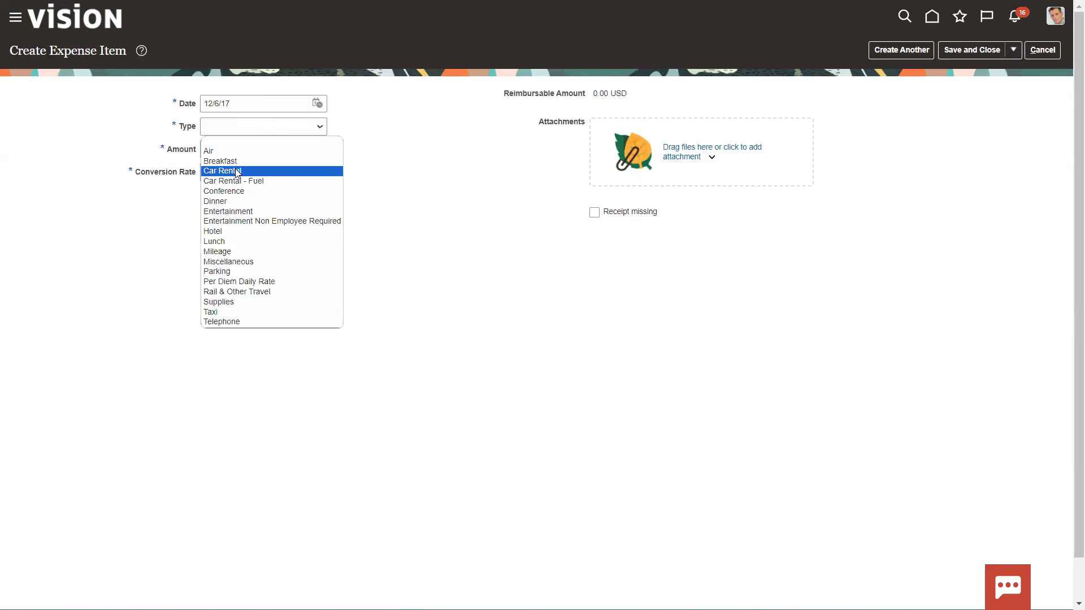
{"action": "left_click", "coordinate": [266, 170]}
{"action": "left_click", "coordinate": [266, 176]}
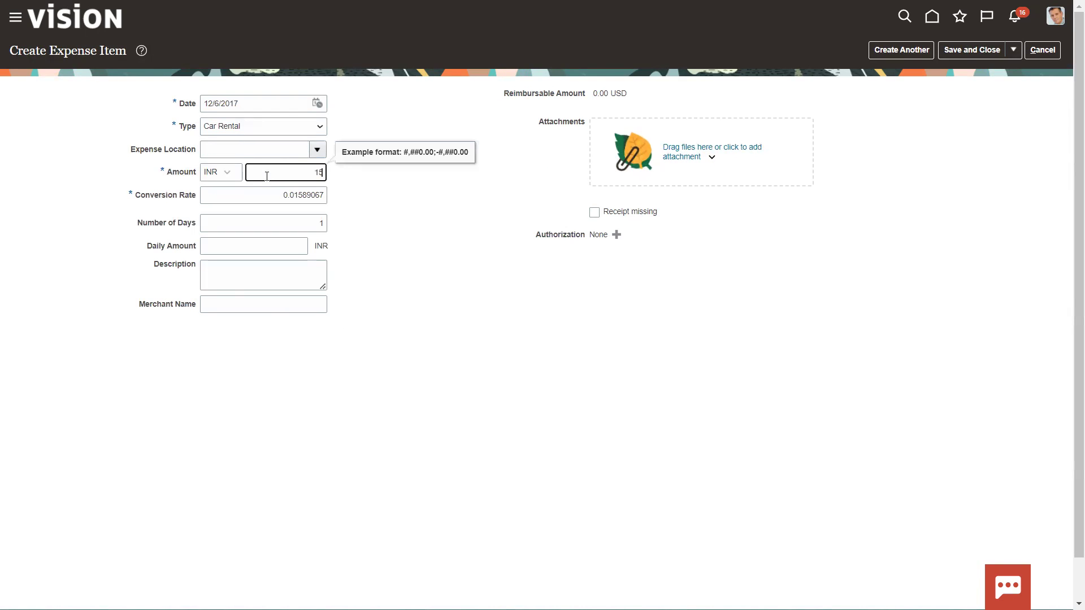
{"action": "type", "text": "150"}
{"action": "left_click", "coordinate": [967, 53]}
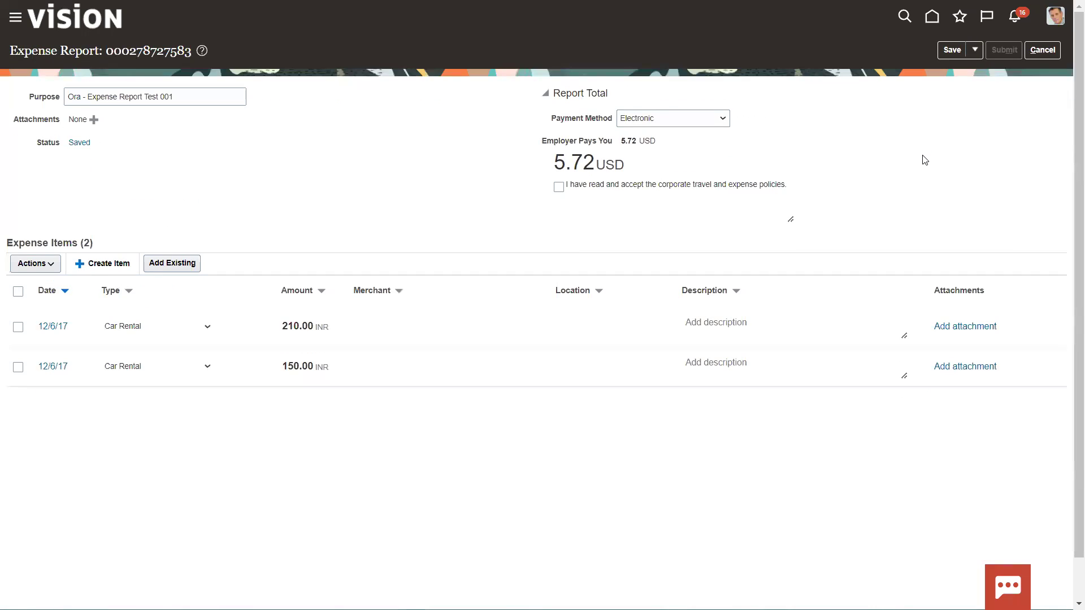
Step: Save and close the 5.72 USD report, return to Travel and Expenses, and exit full screen
{"action": "left_click", "coordinate": [973, 50]}
{"action": "left_click", "coordinate": [970, 72]}
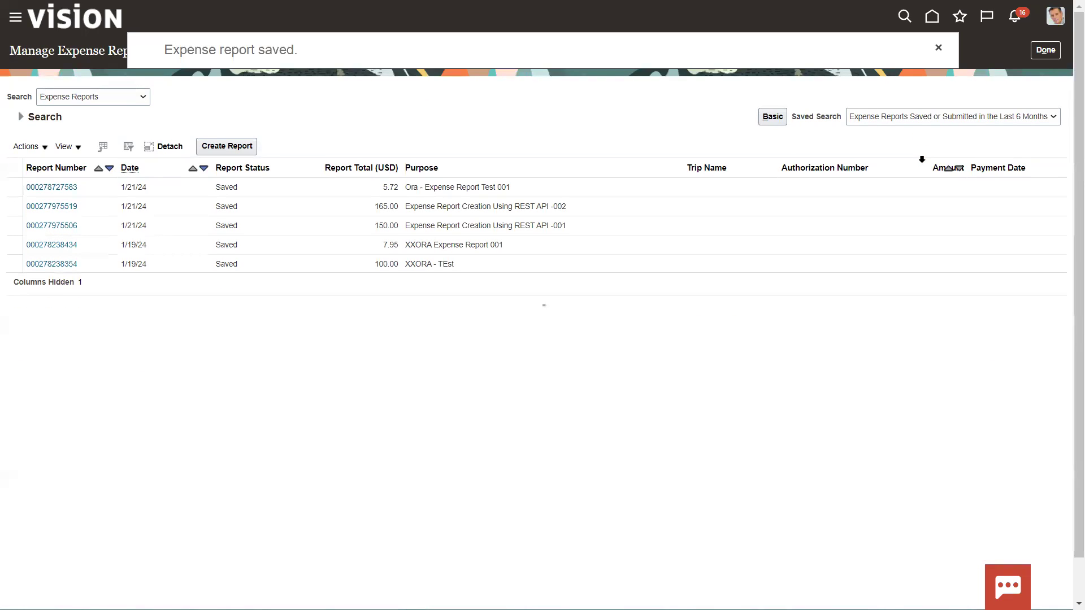
{"action": "left_click", "coordinate": [1053, 53]}
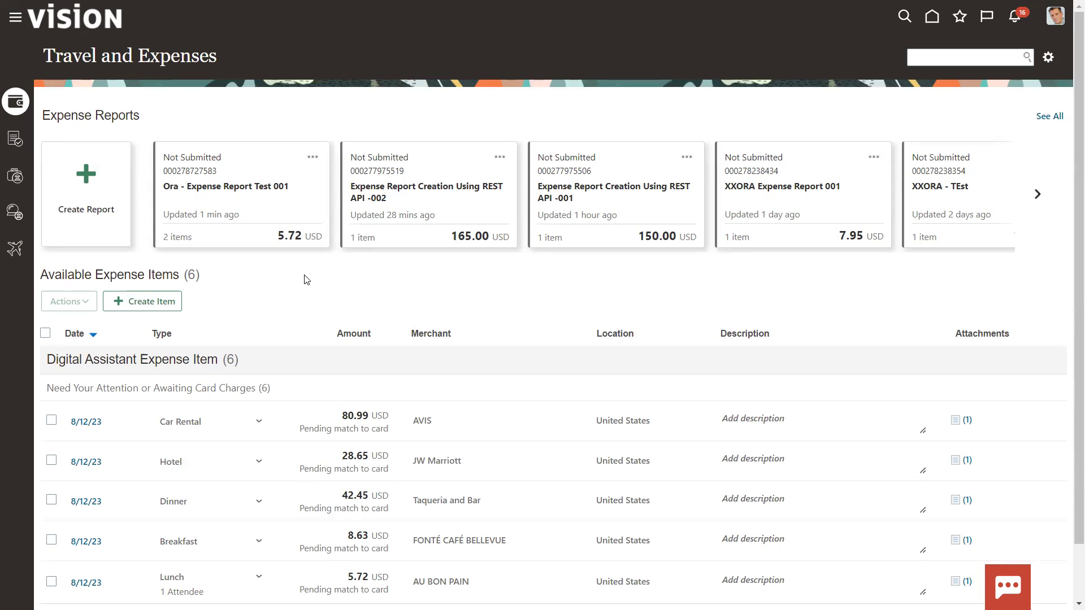
{"action": "key", "text": "F11"}
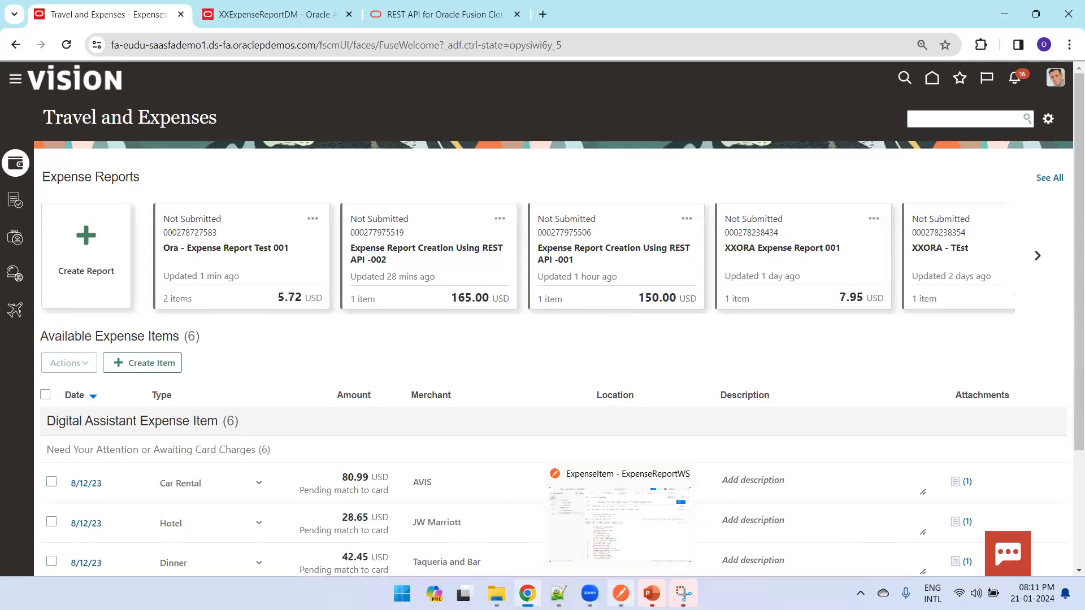
Step: Switch to the XXExpenseReportDM data model, keep the session alive, and reload the page
{"action": "left_click", "coordinate": [251, 16]}
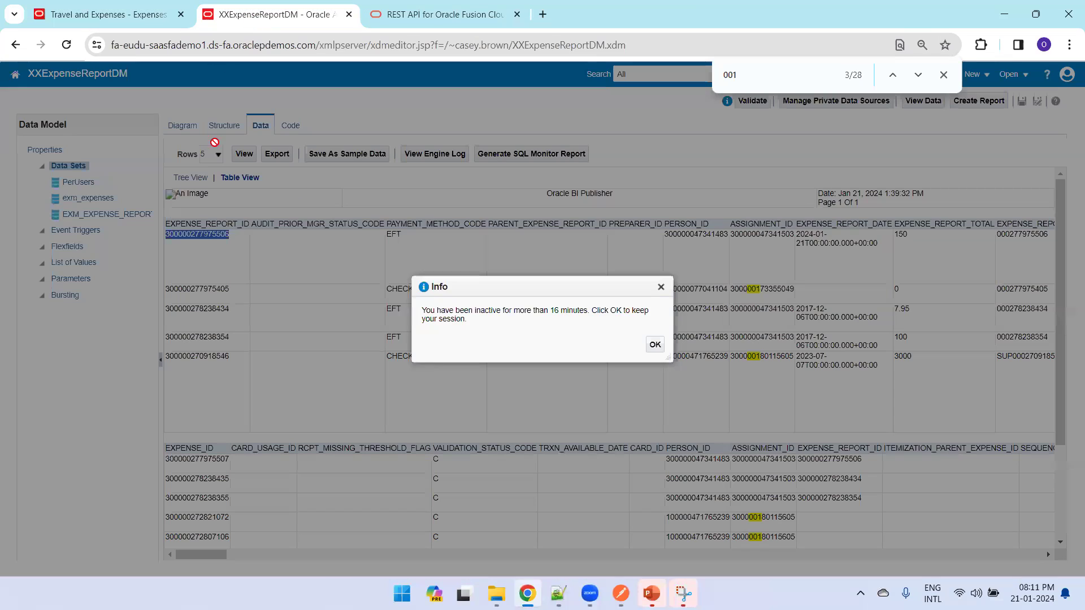
{"action": "left_click", "coordinate": [654, 344]}
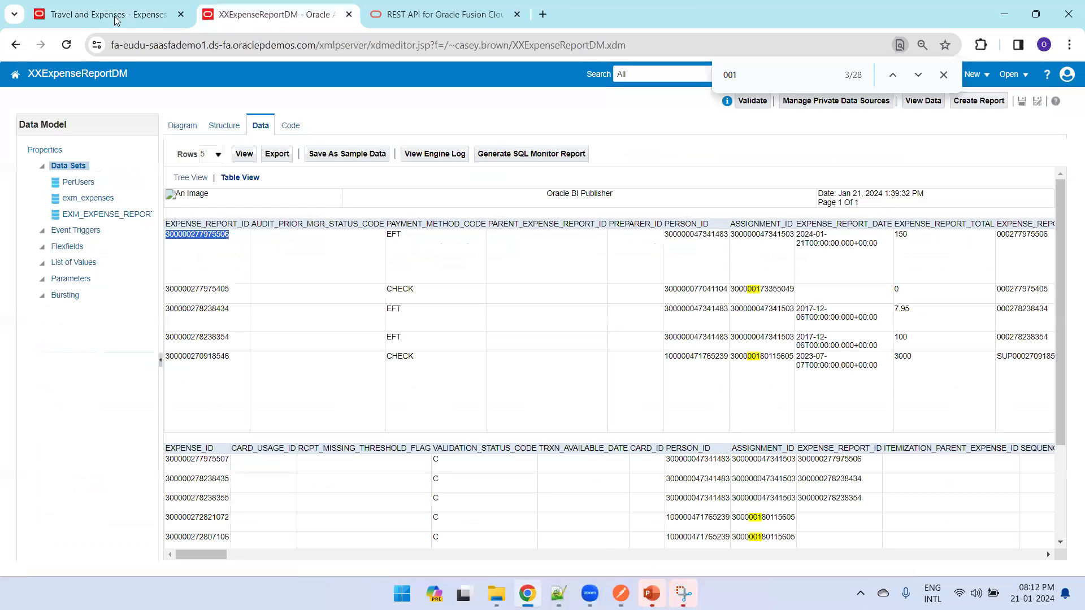
{"action": "left_click", "coordinate": [67, 45]}
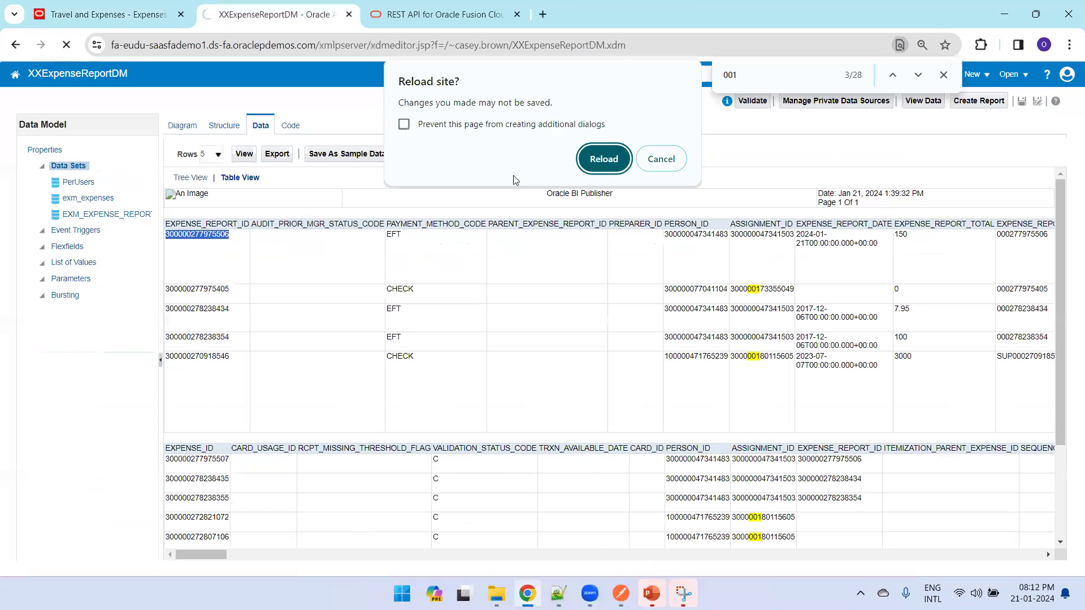
{"action": "key", "text": "Return"}
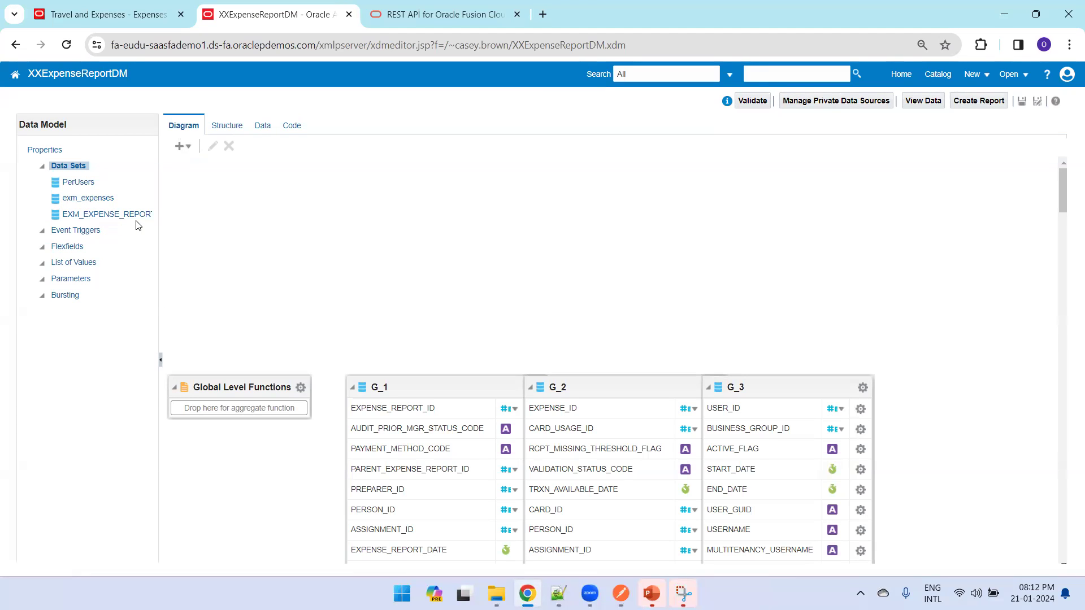
Step: Run the data model and show its rows in Table View
{"action": "left_click", "coordinate": [262, 126]}
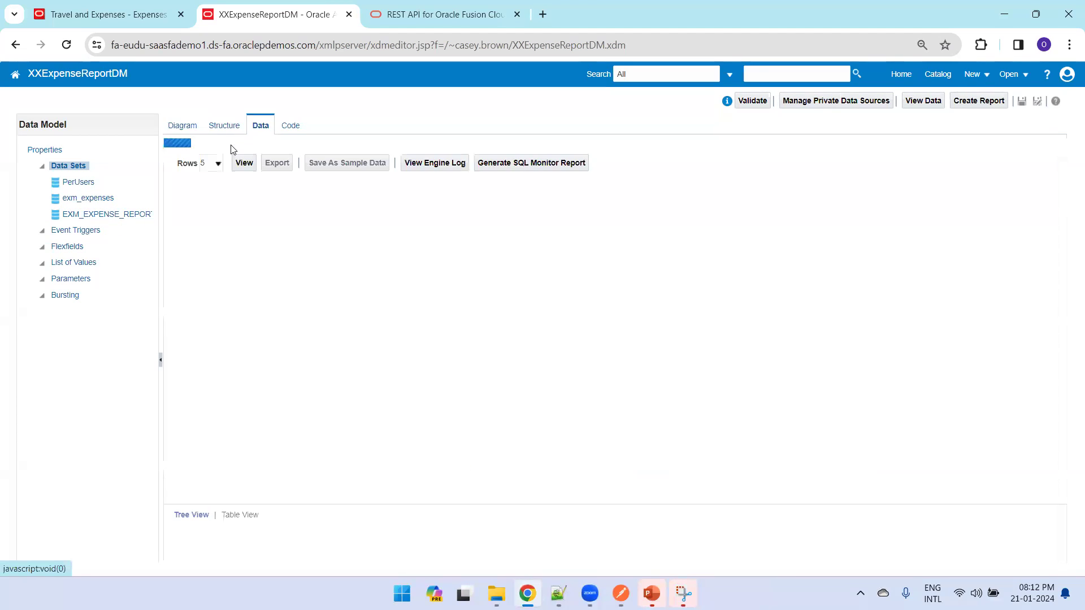
{"action": "left_click", "coordinate": [246, 154]}
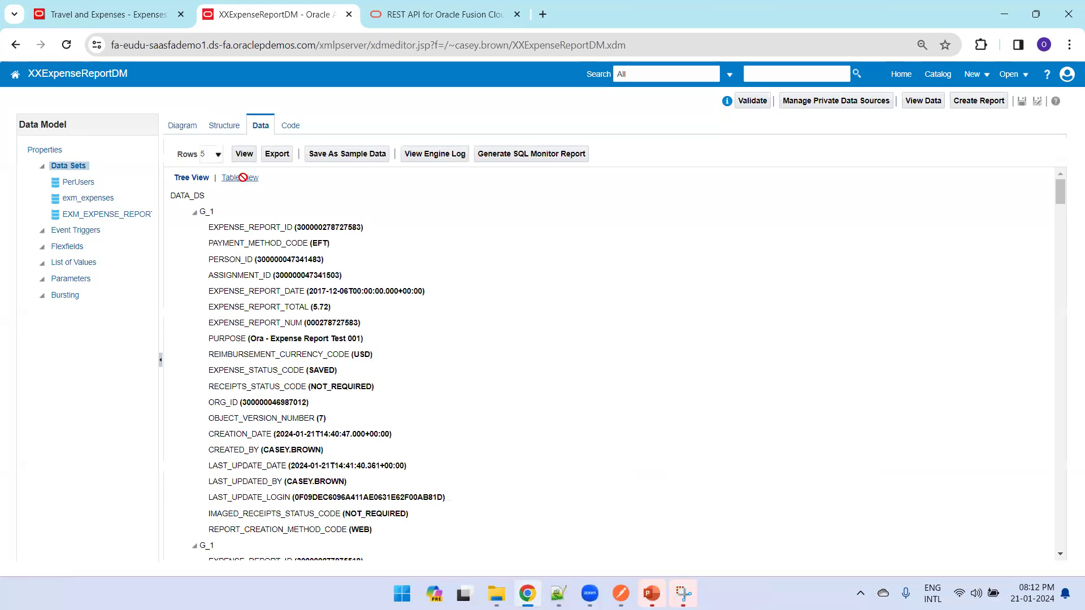
{"action": "left_click", "coordinate": [241, 177]}
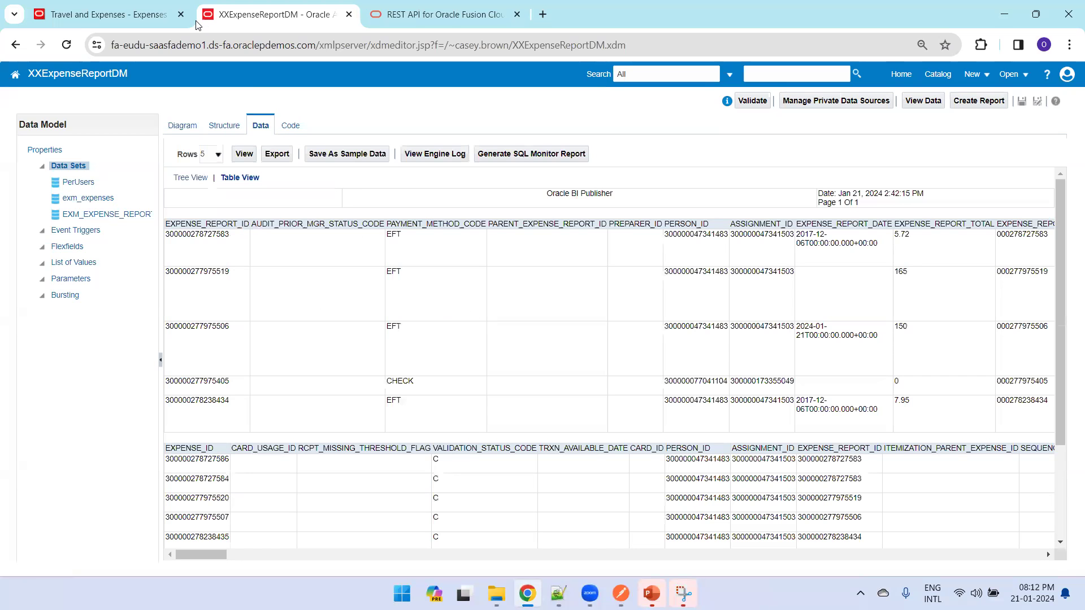
{"action": "left_click", "coordinate": [142, 17]}
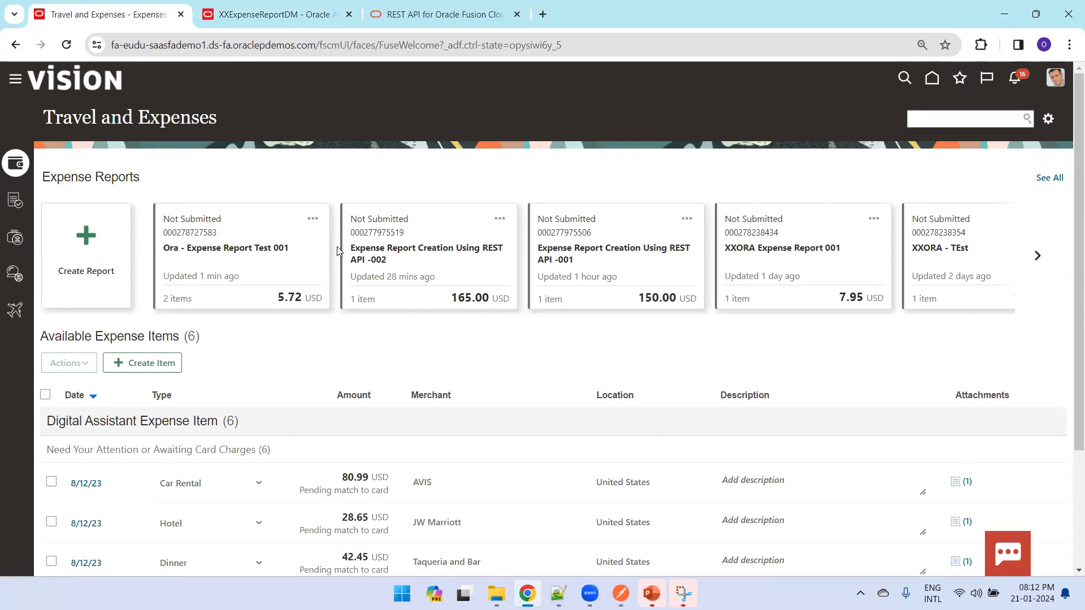
{"action": "key", "text": "ctrl+Tab"}
{"action": "key", "text": "ctrl+f"}
{"action": "type", "text": "test"}
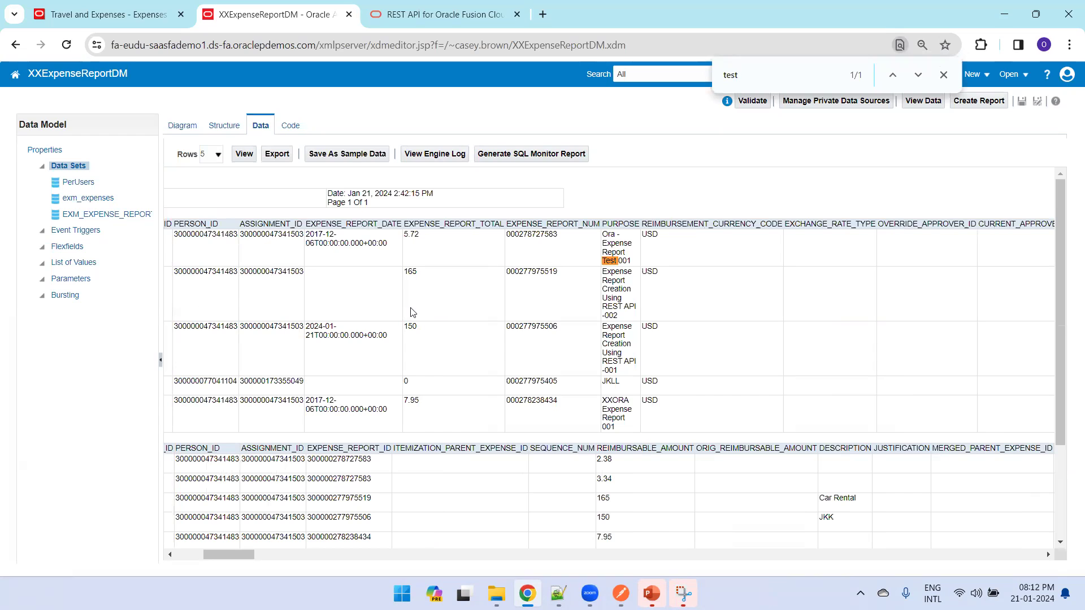
{"action": "left_click_drag", "start_coordinate": [229, 555], "coordinate": [166, 541]}
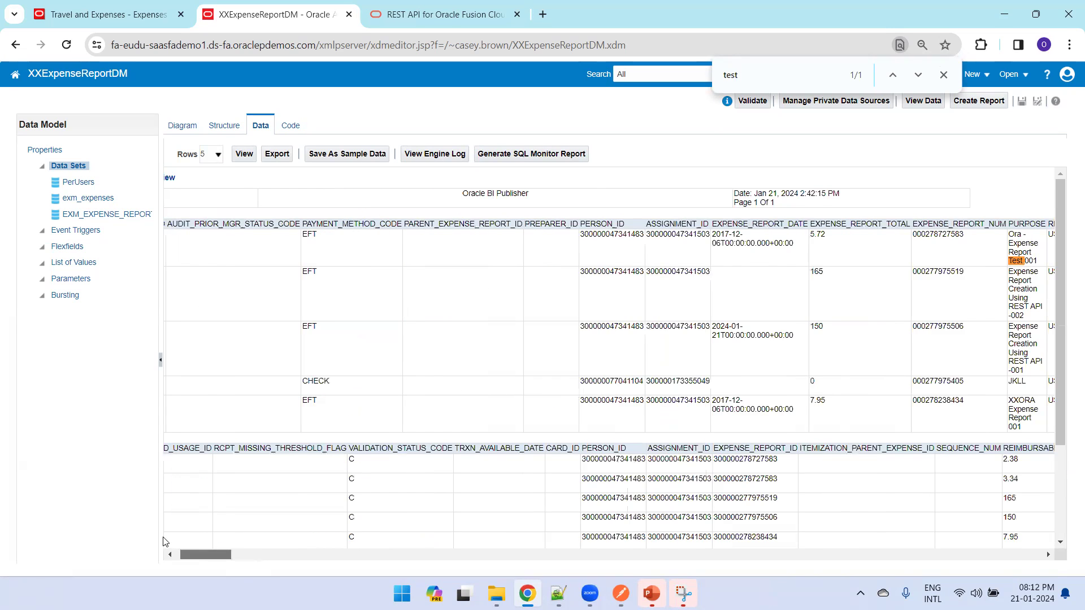
{"action": "double_click", "coordinate": [198, 234]}
{"action": "key", "text": "ctrl+c"}
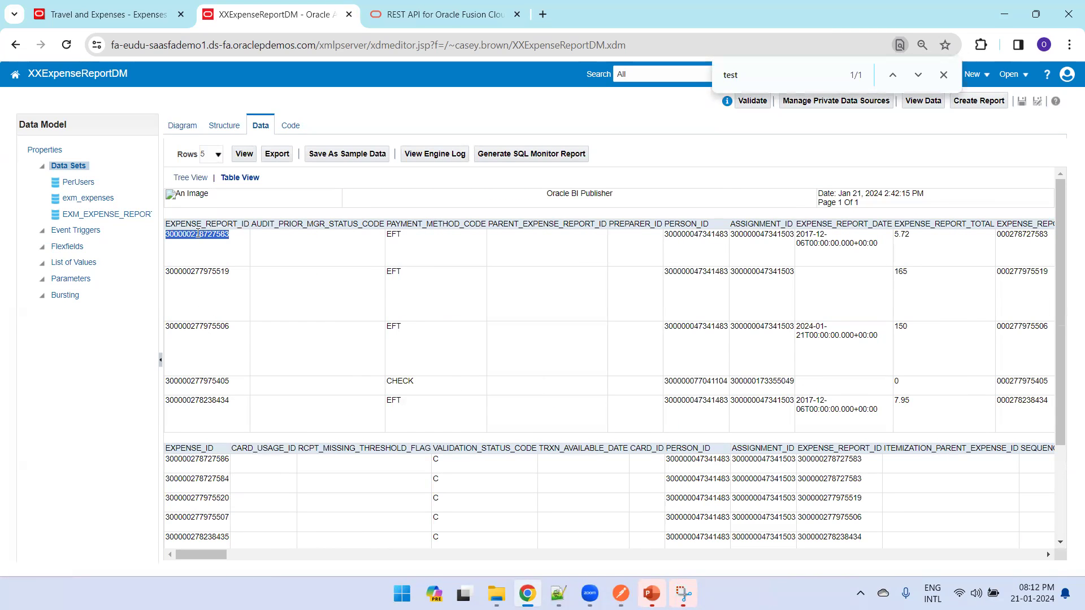
{"action": "key", "text": "ctrl+f"}
{"action": "key", "text": "ctrl+v"}
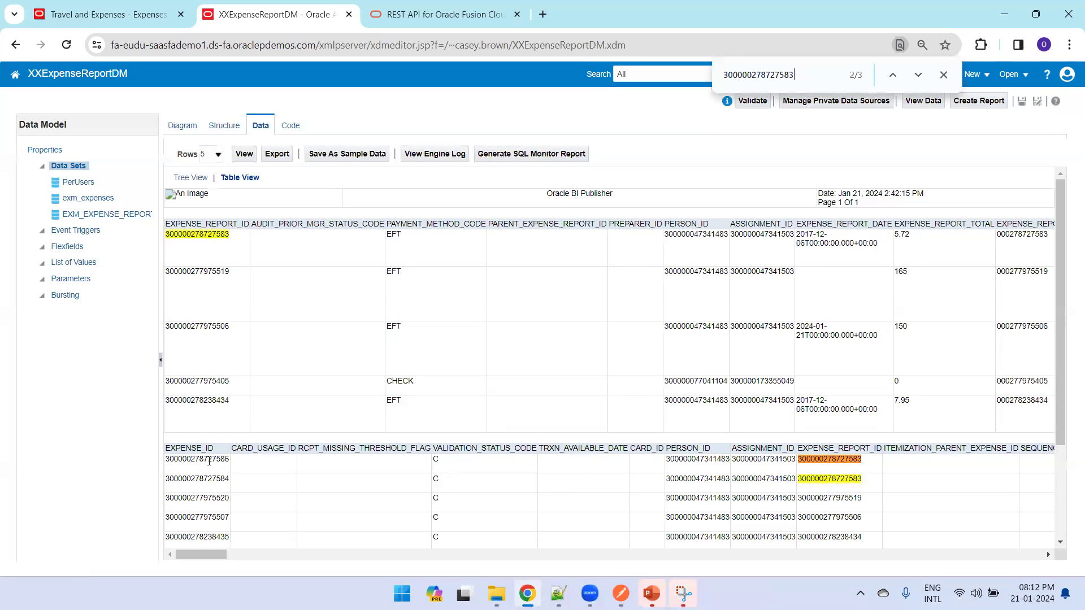
Step: Inspect the two matching expense lines and widen the data model side panel
{"action": "double_click", "coordinate": [209, 461]}
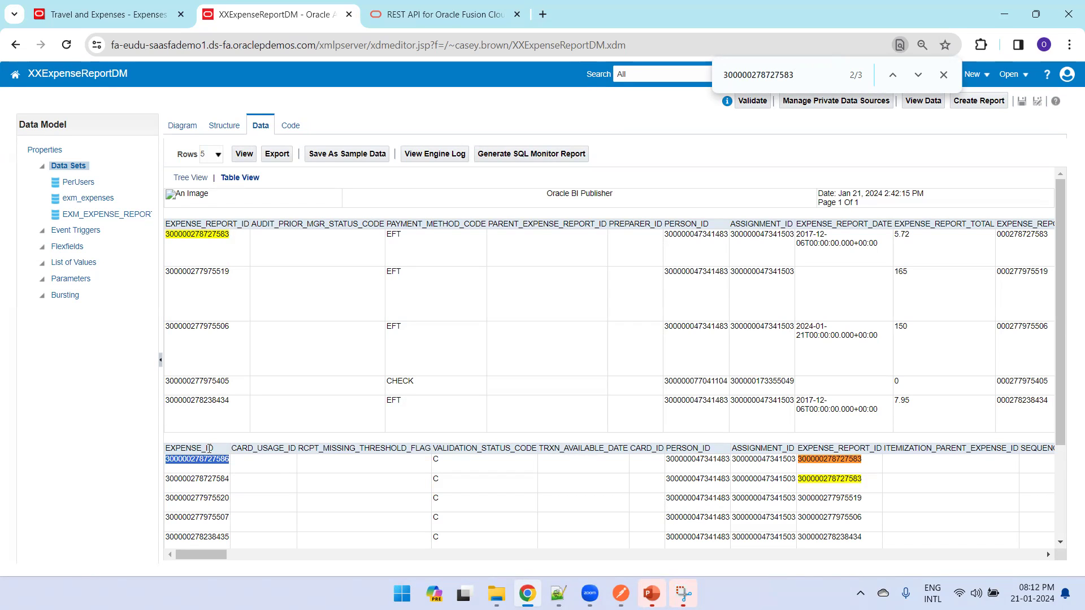
{"action": "double_click", "coordinate": [206, 223]}
{"action": "left_click_drag", "start_coordinate": [158, 224], "coordinate": [194, 223]}
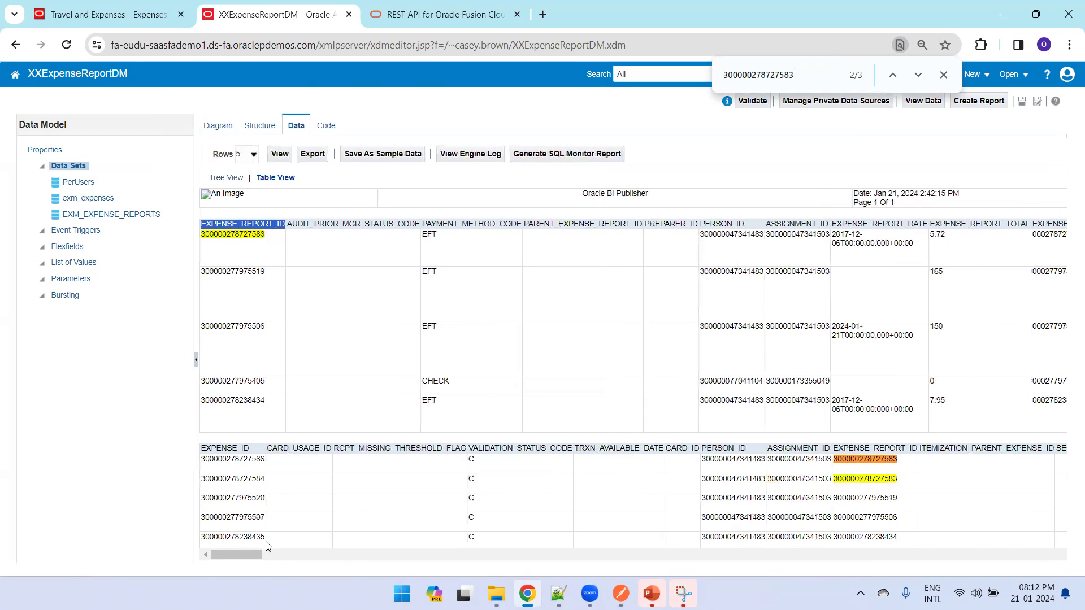
{"action": "left_click_drag", "start_coordinate": [250, 553], "coordinate": [274, 567]}
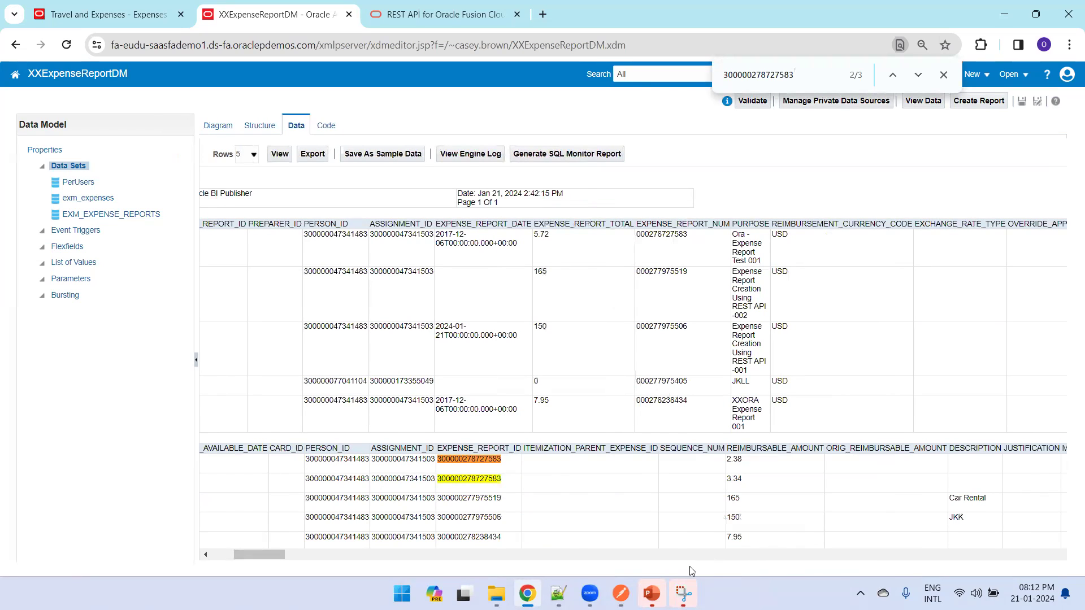
{"action": "left_click", "coordinate": [621, 594]}
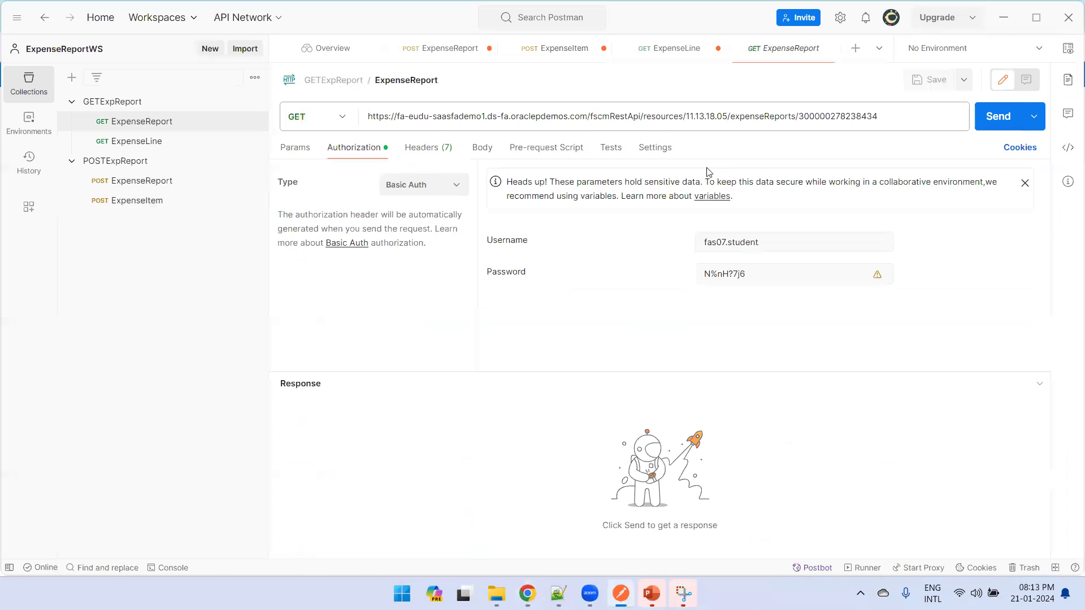
{"action": "key", "text": "alt+Tab"}
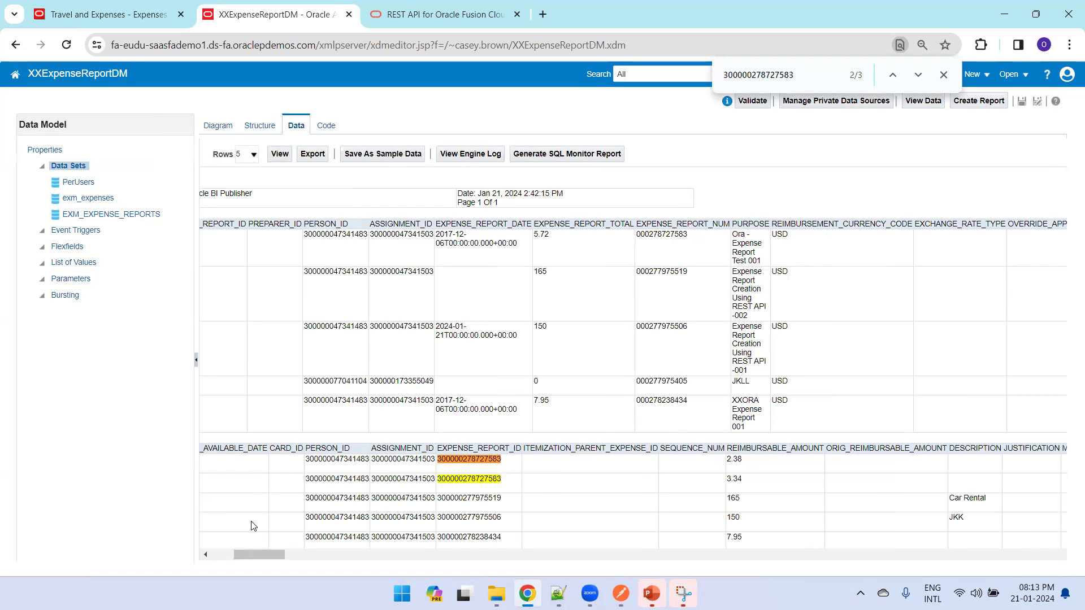
{"action": "scroll", "coordinate": [221, 557], "scroll_direction": "left", "scroll_amount": 5}
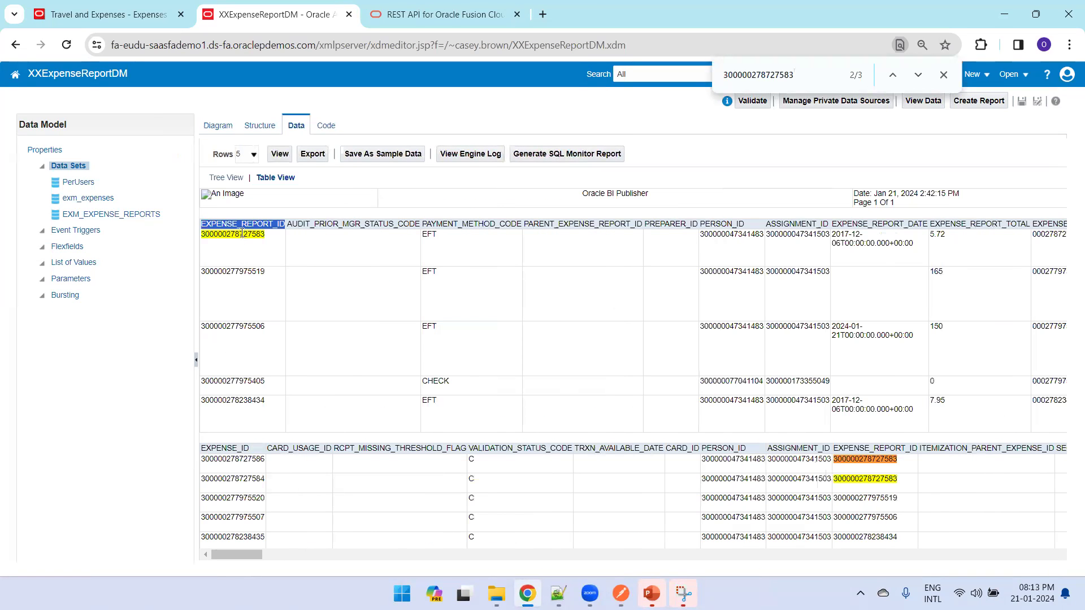
{"action": "double_click", "coordinate": [242, 233]}
{"action": "key", "text": "ctrl+c"}
{"action": "key", "text": "alt+Tab"}
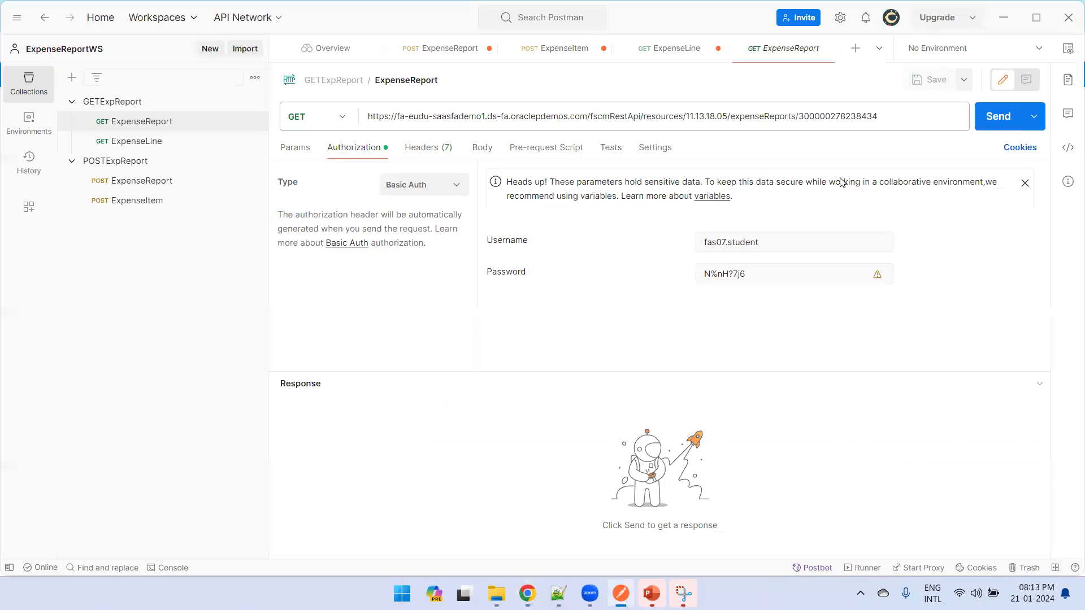
{"action": "double_click", "coordinate": [830, 113]}
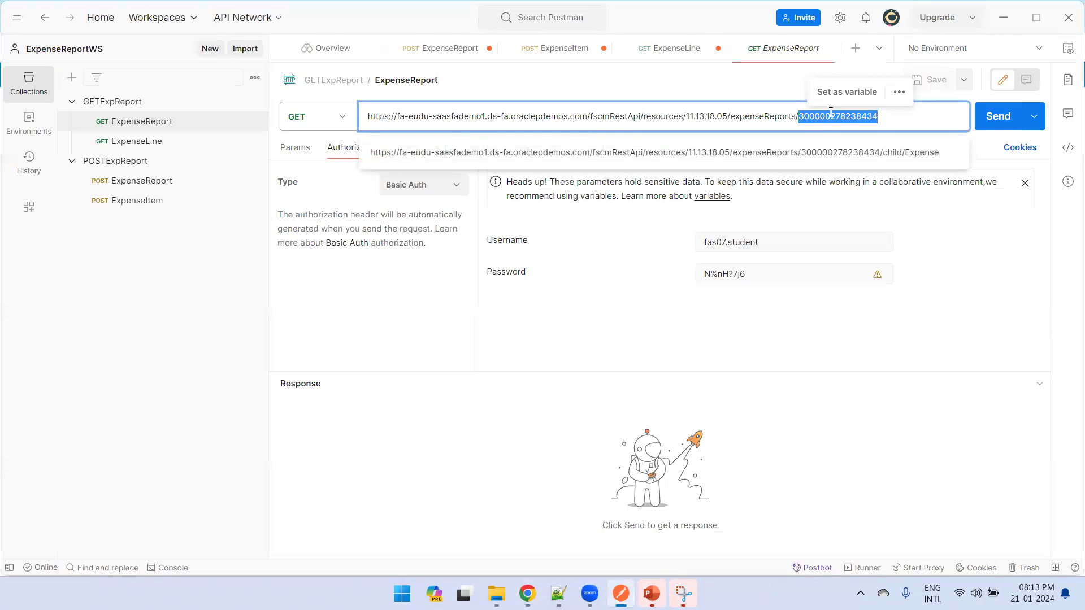
{"action": "key", "text": "ctrl+v"}
{"action": "left_click", "coordinate": [1003, 122]}
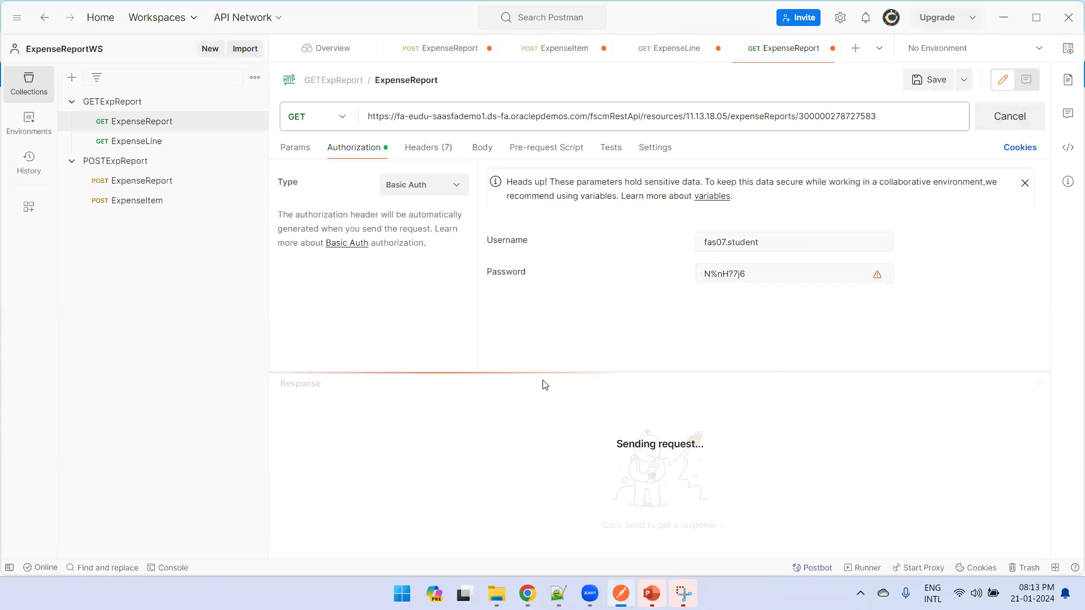
{"action": "left_click_drag", "start_coordinate": [536, 372], "coordinate": [536, 327]}
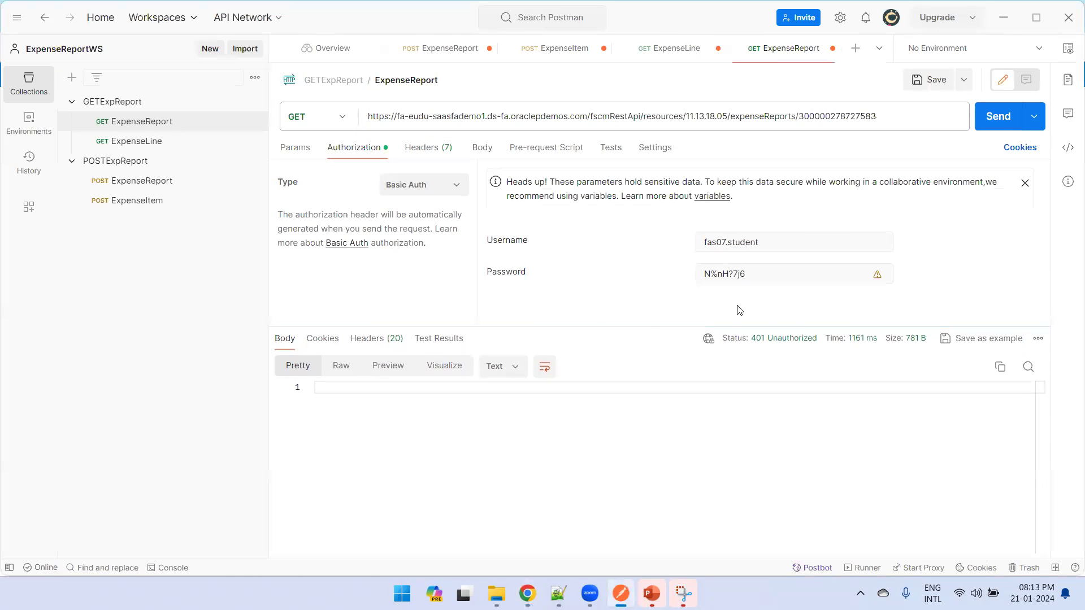
{"action": "left_click", "coordinate": [558, 593]}
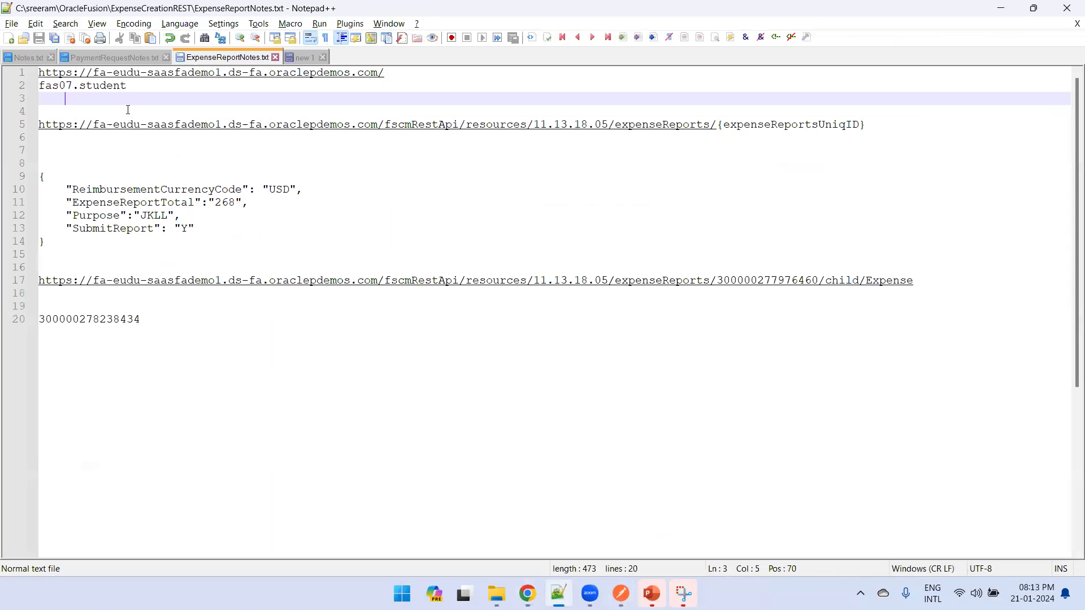
Step: Paste the account password onto line 3 of ExpenseReportNotes.txt and select it for Postman
{"action": "key", "text": "BackSpace"}
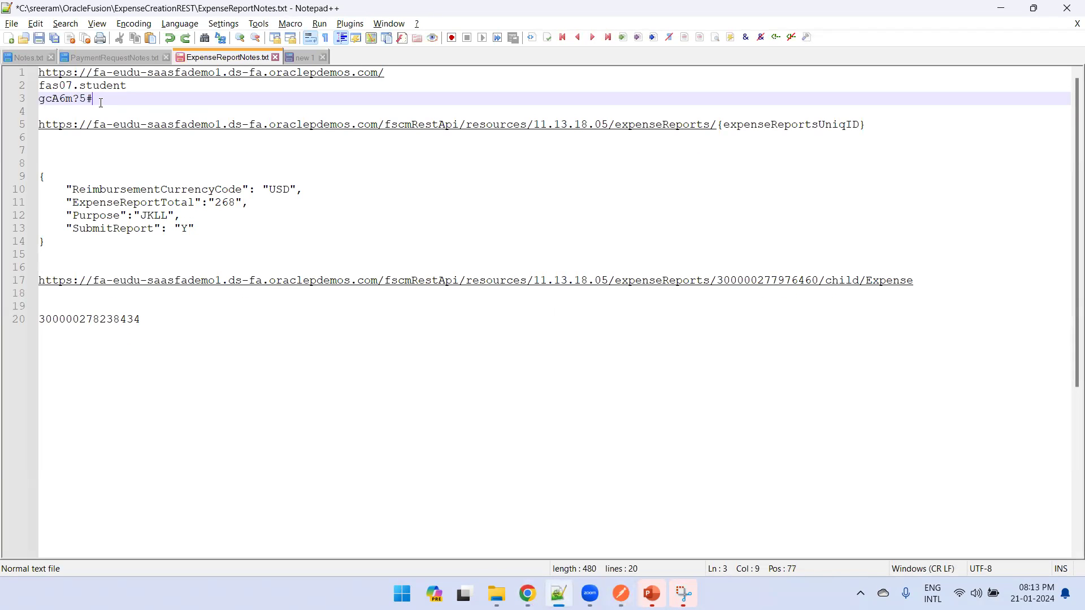
{"action": "key", "text": "shift+Home"}
{"action": "left_click", "coordinate": [621, 593]}
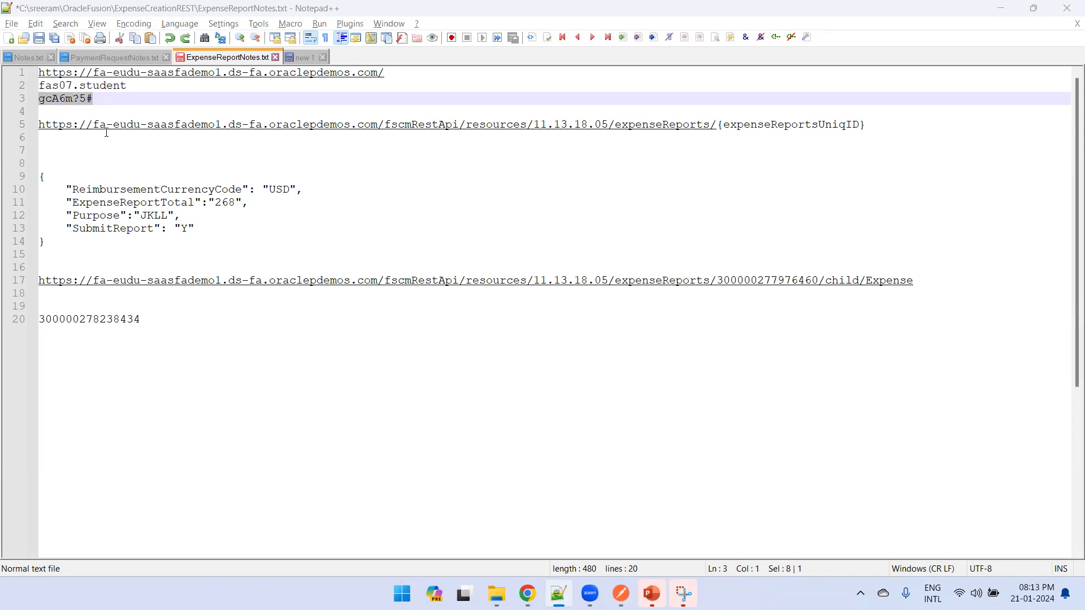
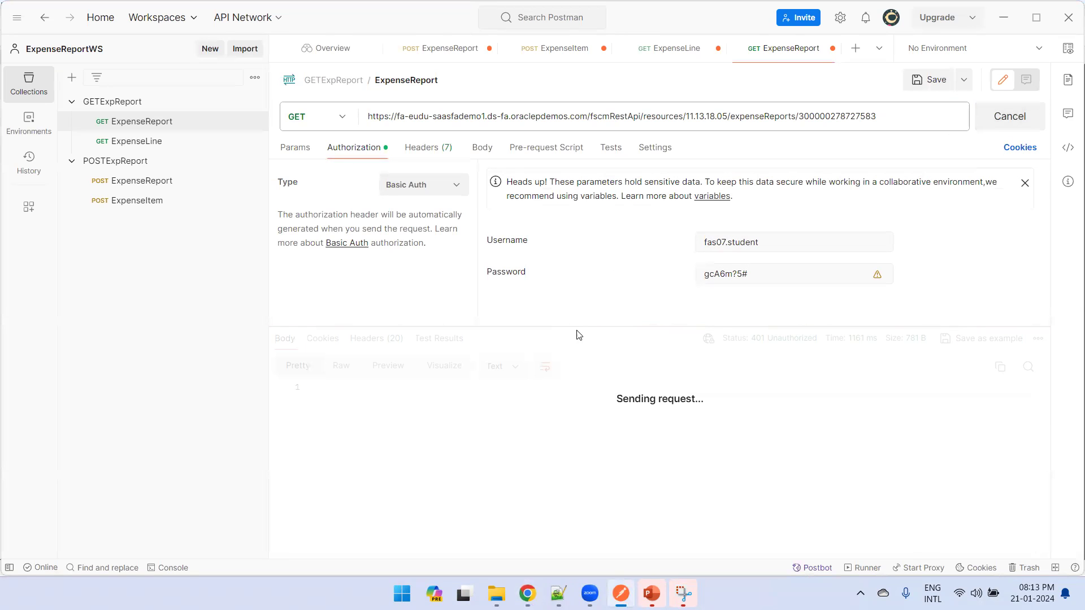
Step: Enlarge the response pane and search the report's response body for 'line'
{"action": "left_click_drag", "start_coordinate": [575, 327], "coordinate": [574, 306]}
{"action": "left_click", "coordinate": [598, 419]}
{"action": "left_click_drag", "start_coordinate": [1040, 370], "coordinate": [1041, 450]}
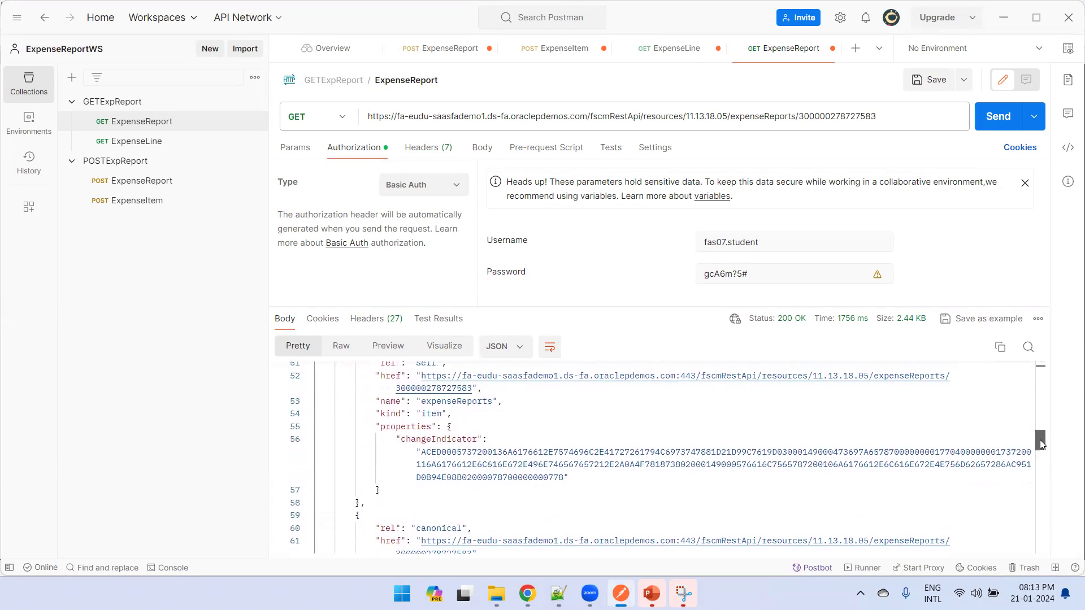
{"action": "left_click", "coordinate": [758, 413]}
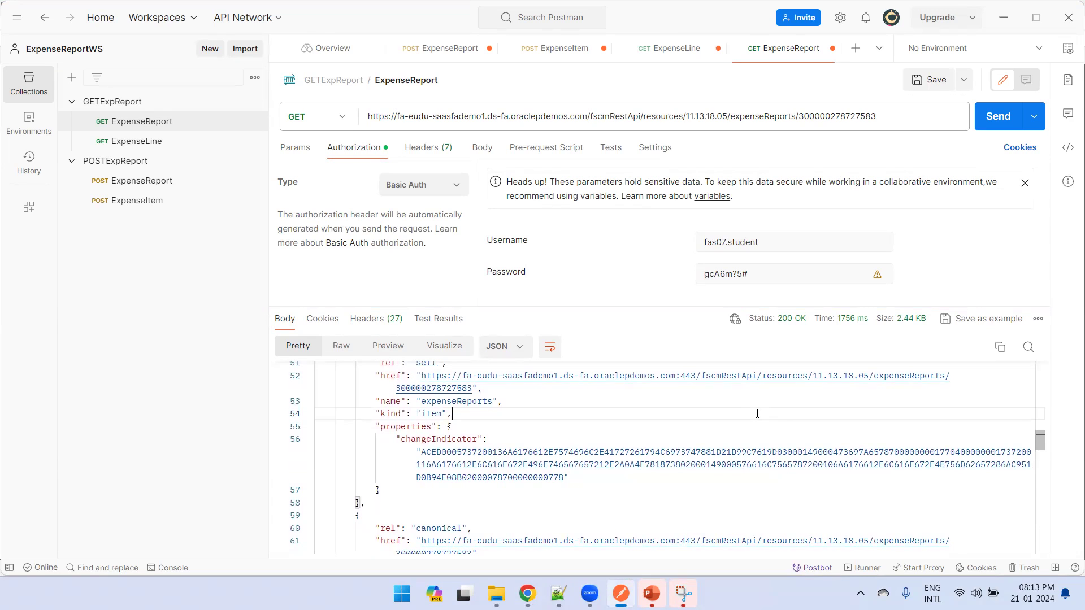
{"action": "key", "text": "ctrl+f"}
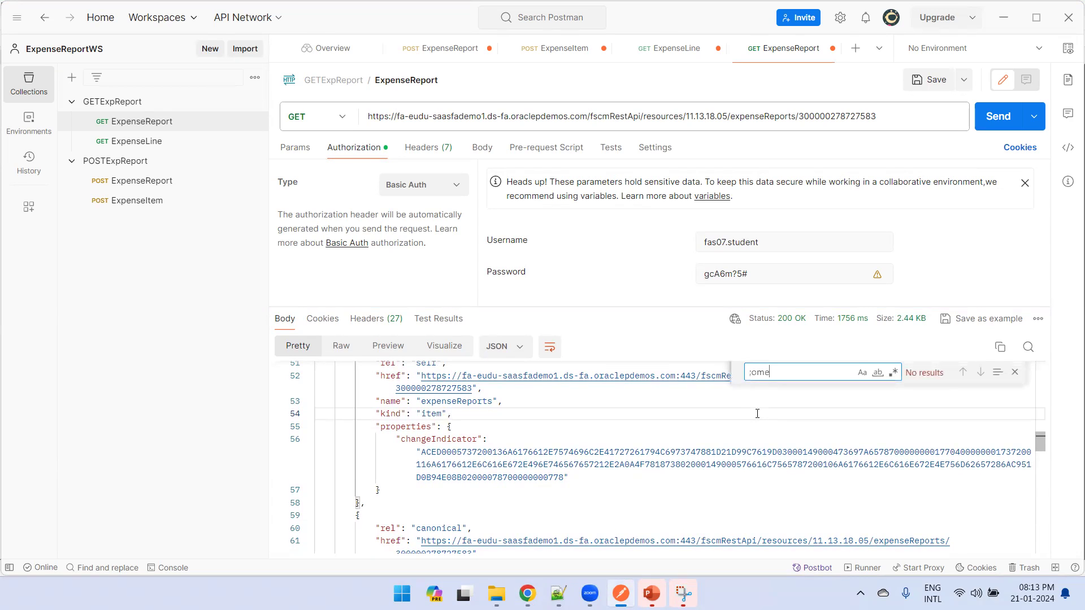
{"action": "type", "text": "lines"}
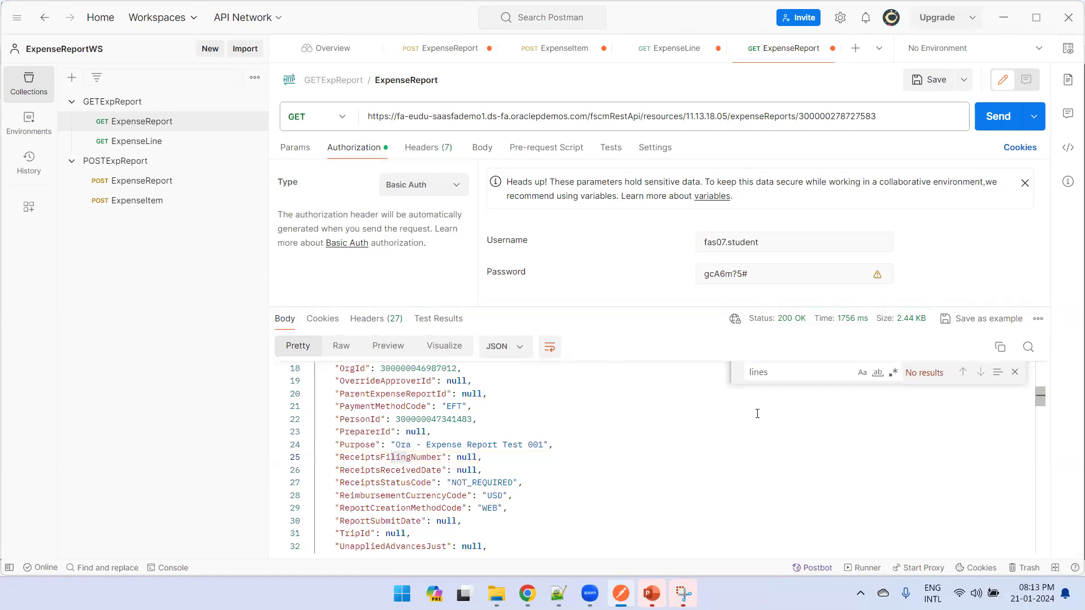
{"action": "key", "text": "alt+Tab"}
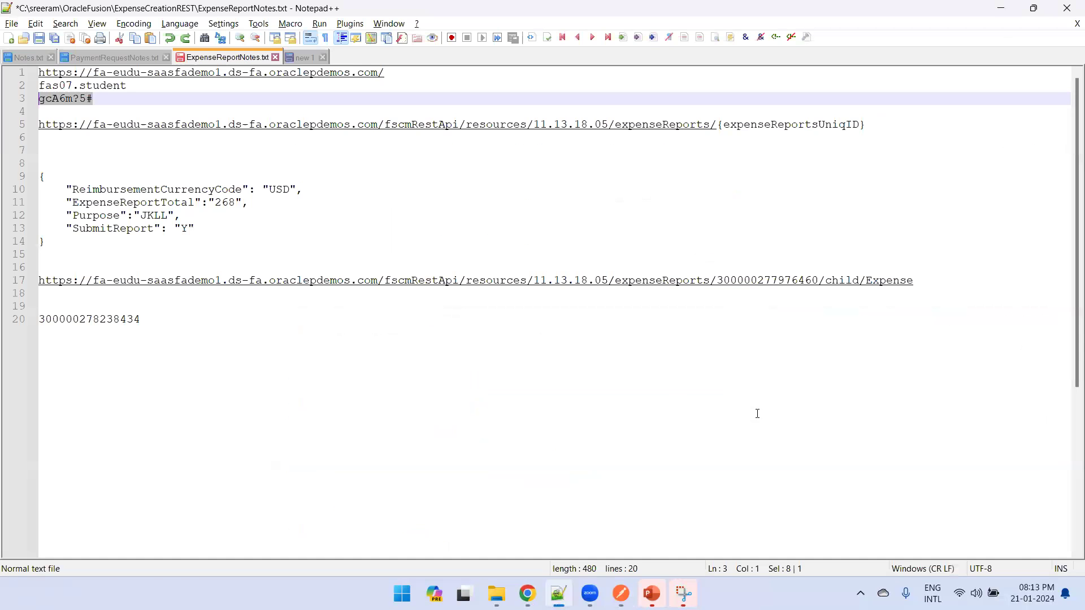
{"action": "left_click_drag", "start_coordinate": [927, 286], "coordinate": [822, 283]}
{"action": "key", "text": "ctrl+c"}
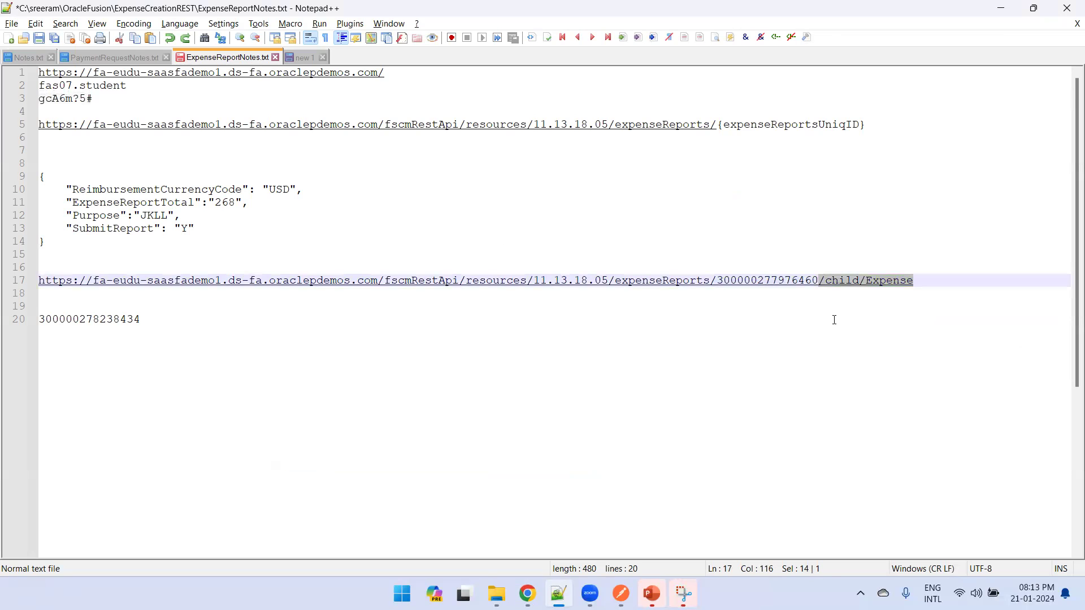
{"action": "key", "text": "alt+Tab"}
{"action": "left_click", "coordinate": [908, 120]}
{"action": "key", "text": "ctrl+v"}
{"action": "left_click", "coordinate": [997, 115]}
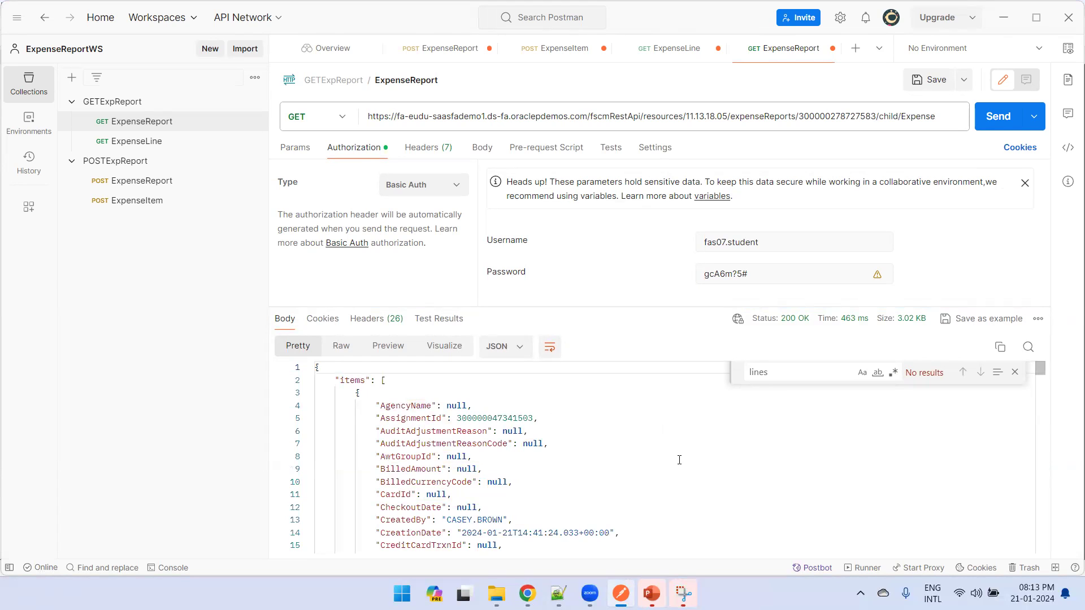
Step: Close the search and scroll through the returned expense lines before bringing up POST ExpenseItem
{"action": "left_click", "coordinate": [1016, 372]}
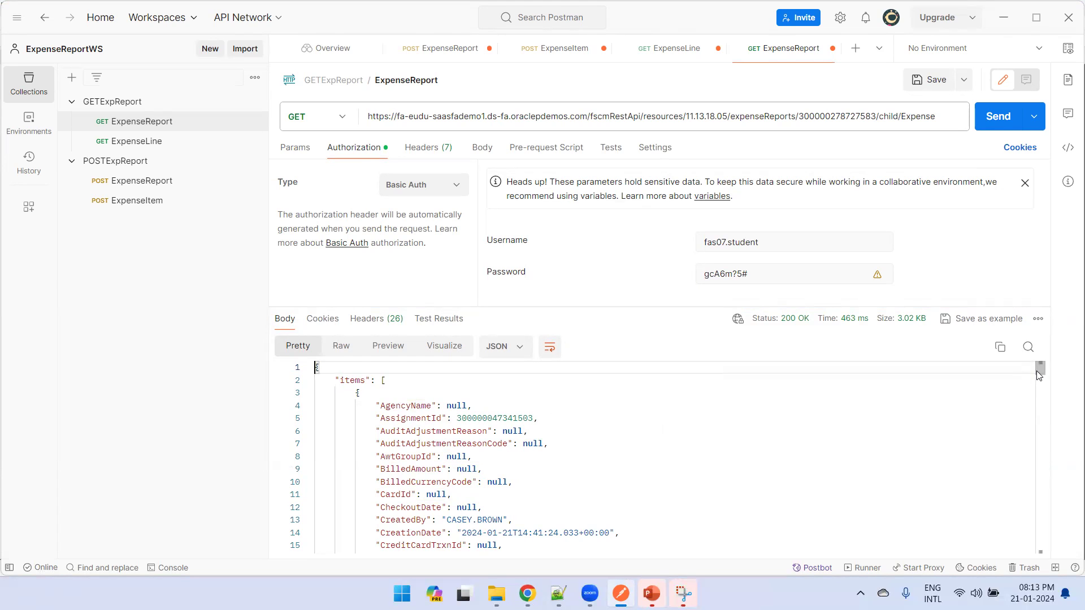
{"action": "left_click_drag", "start_coordinate": [1040, 375], "coordinate": [1048, 460]}
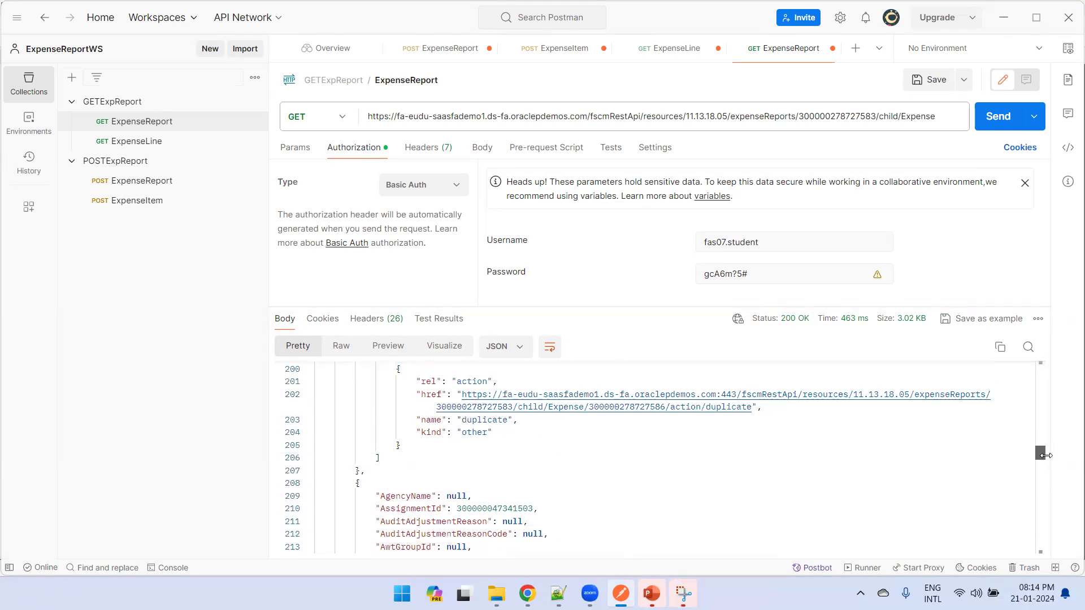
{"action": "left_click", "coordinate": [357, 480]}
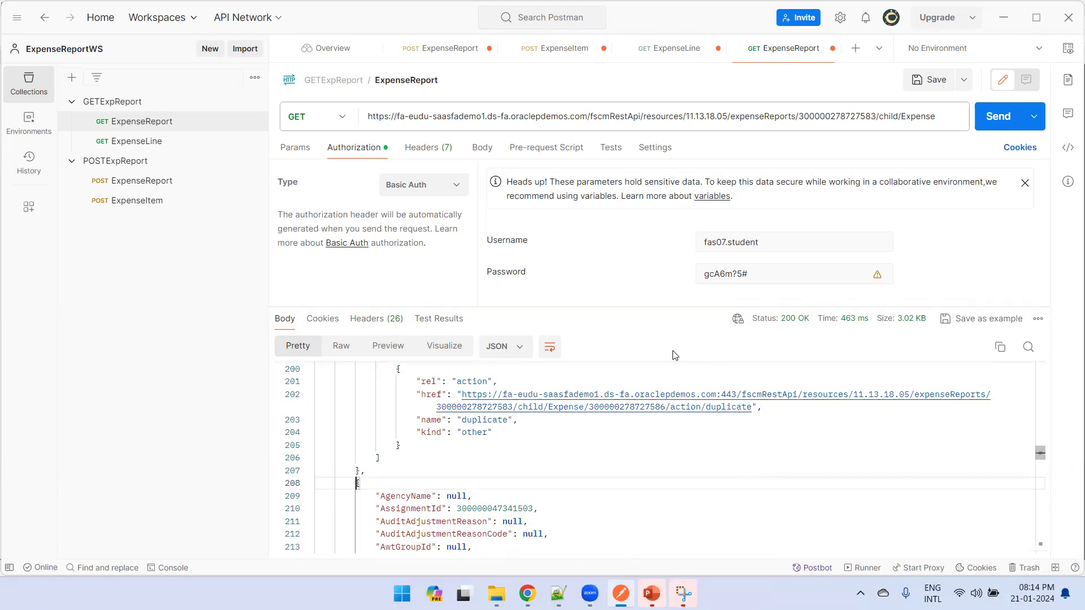
{"action": "left_click", "coordinate": [544, 50]}
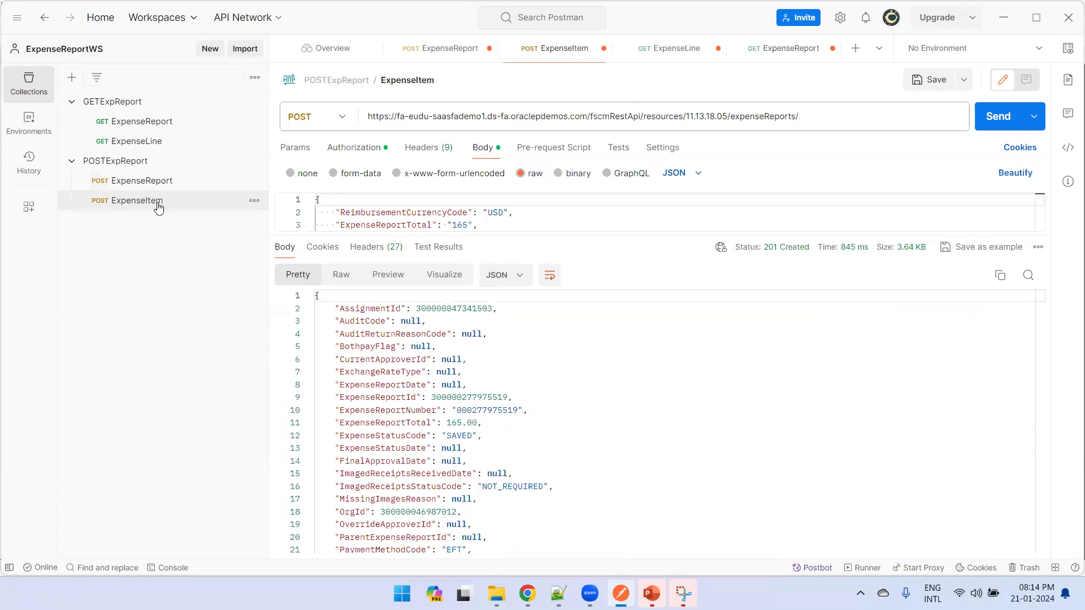
Step: Change the POST ExpenseReport Purpose from JKLL to 'Using REST - Postman Without Line' and send it
{"action": "left_click", "coordinate": [144, 182]}
{"action": "left_click", "coordinate": [500, 237]}
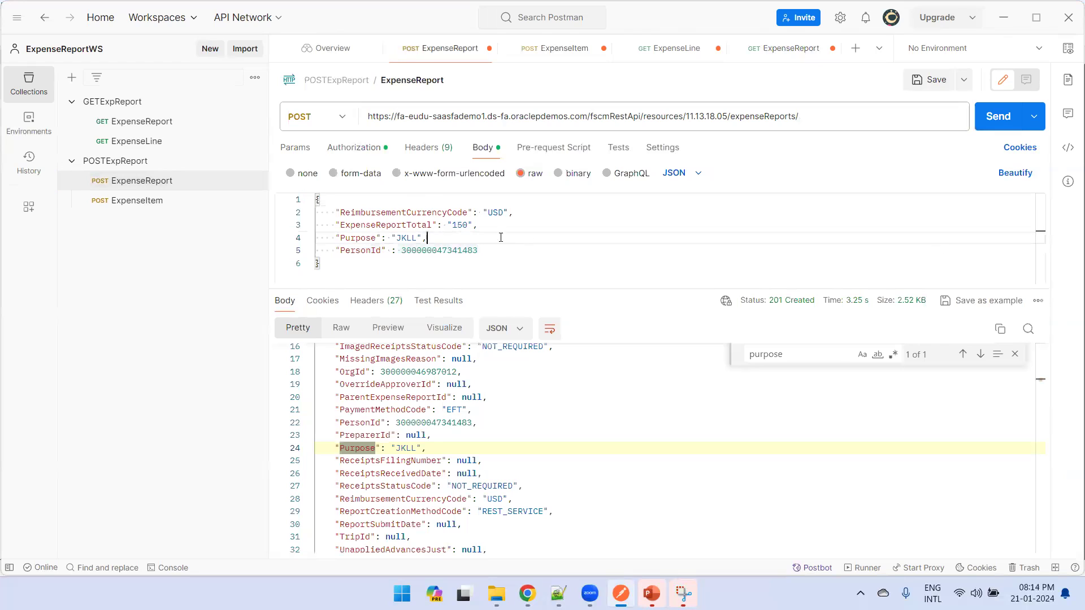
{"action": "left_click_drag", "start_coordinate": [356, 286], "coordinate": [356, 320]}
{"action": "double_click", "coordinate": [404, 238]}
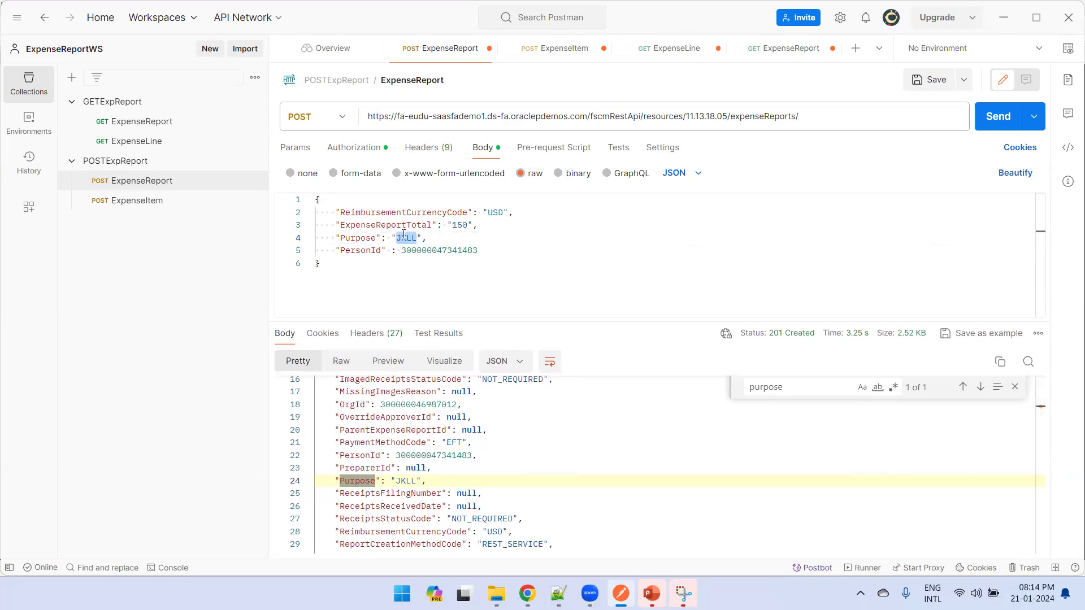
{"action": "key", "text": "Right"}
{"action": "key", "text": "BackSpace"}
{"action": "key", "text": "BackSpace"}
{"action": "key", "text": "BackSpace"}
{"action": "key", "text": "BackSpace"}
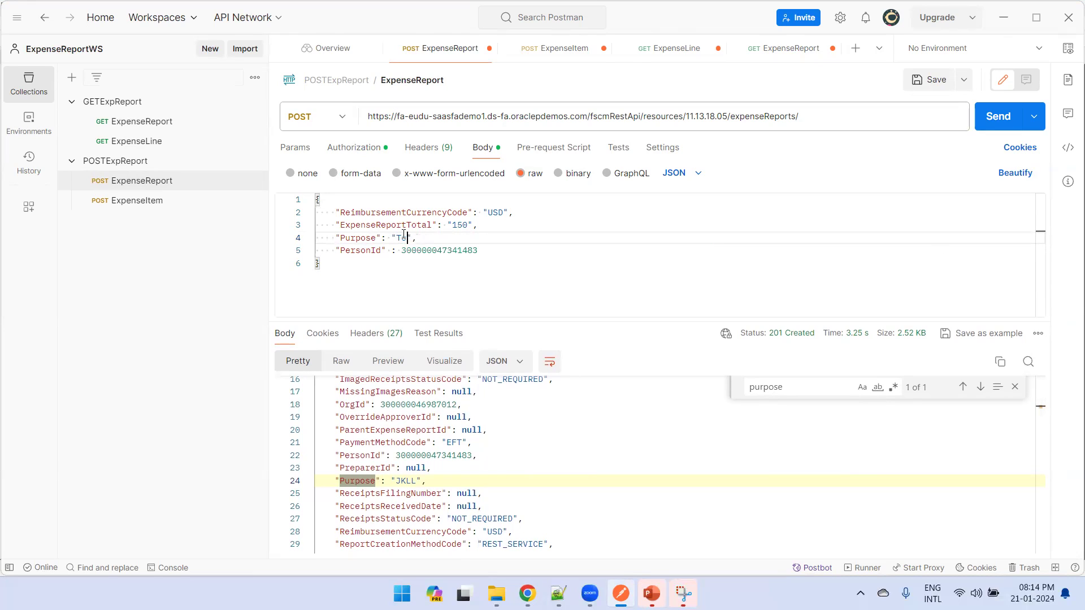
{"action": "type", "text": "Using REST - Postman Without Line"}
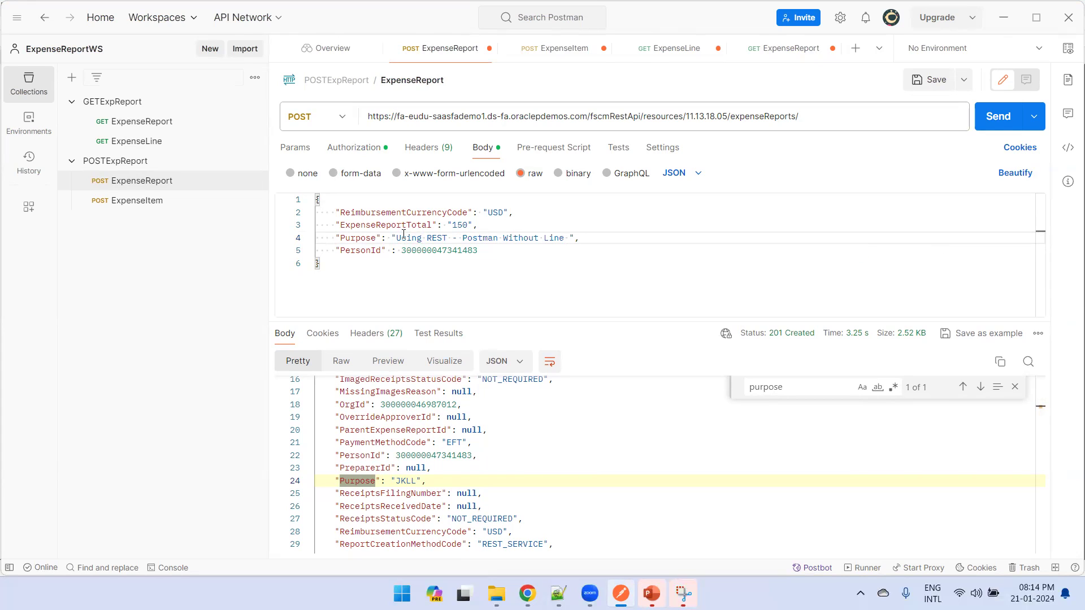
{"action": "left_click", "coordinate": [1006, 113]}
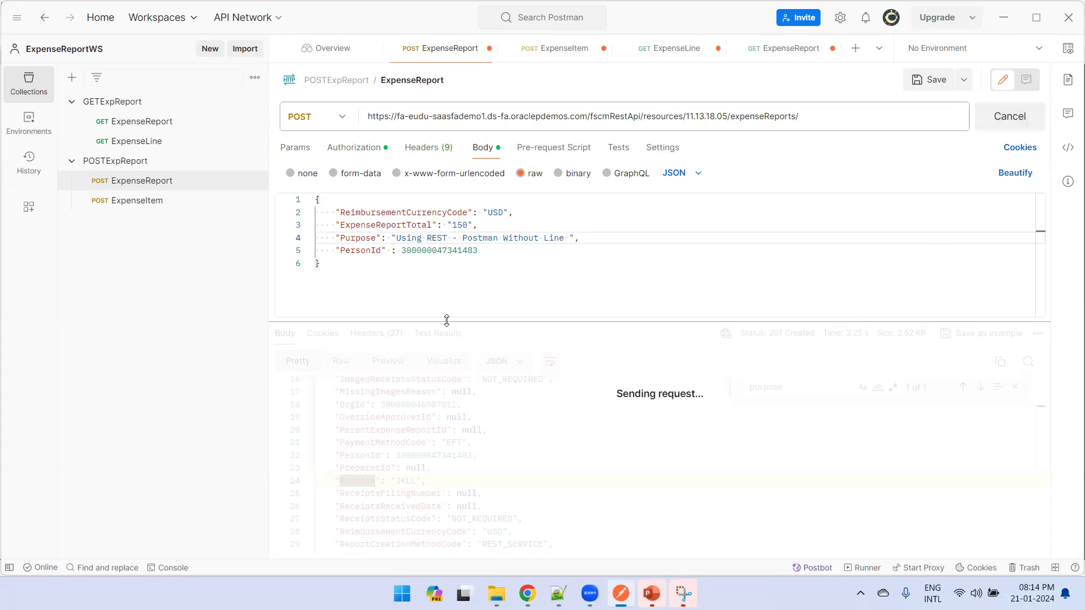
{"action": "left_click_drag", "start_coordinate": [487, 317], "coordinate": [488, 307]}
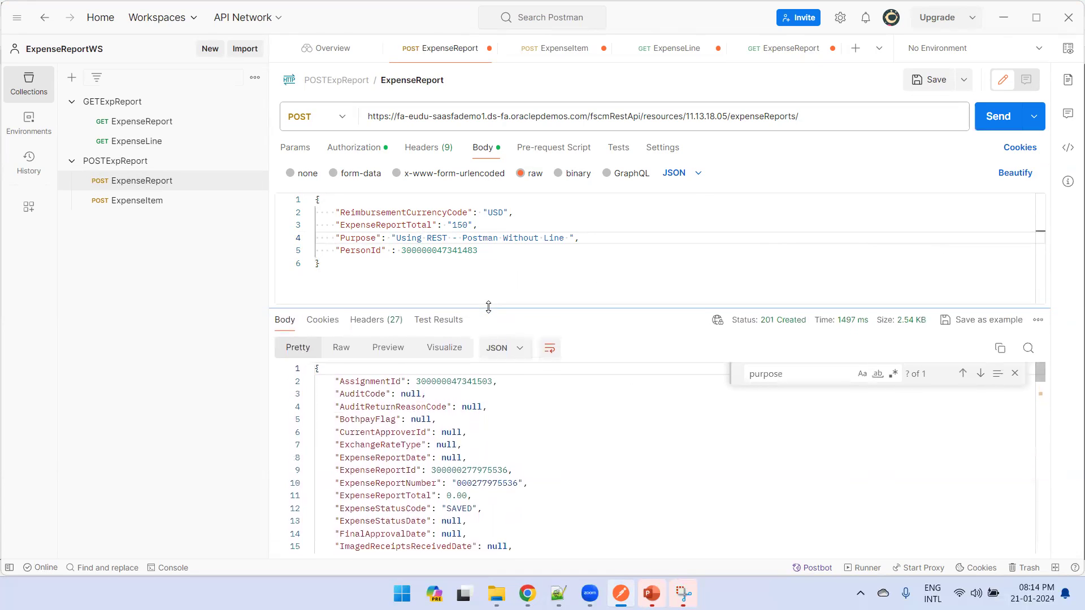
{"action": "left_click_drag", "start_coordinate": [564, 238], "coordinate": [393, 240]}
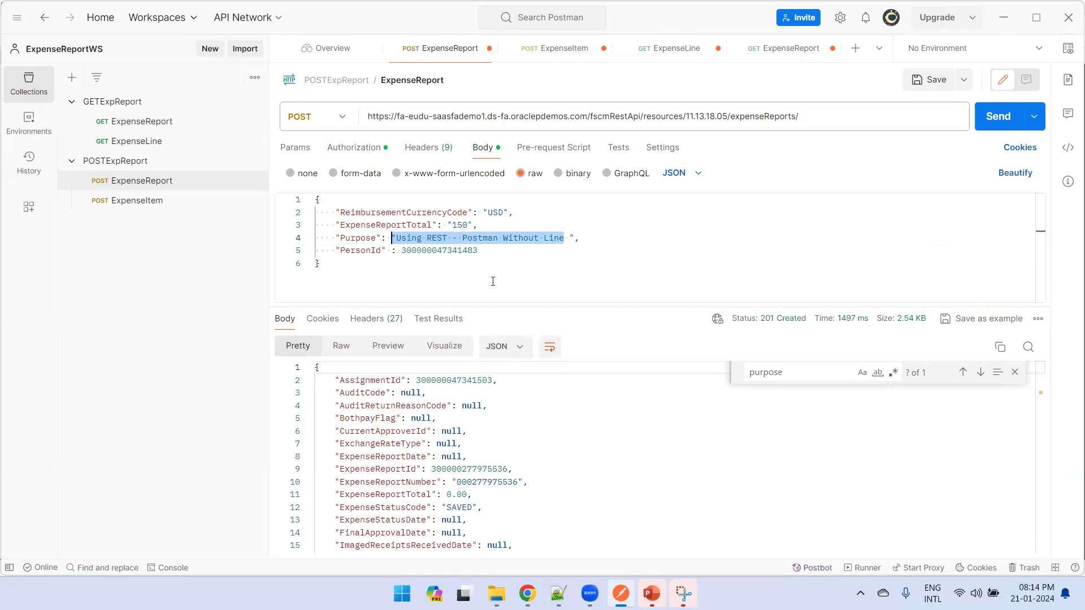
Step: Set the ExpenseItem POST Purpose to 'Using REST - Postman With Line' and send it
{"action": "left_click", "coordinate": [170, 204]}
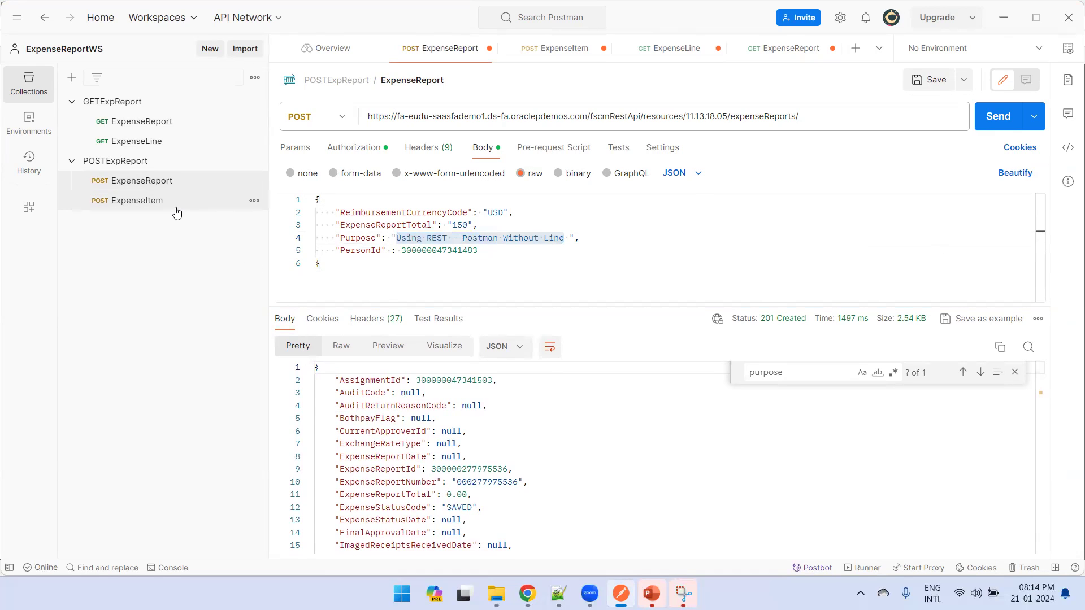
{"action": "left_click_drag", "start_coordinate": [533, 235], "coordinate": [547, 414]}
{"action": "left_click_drag", "start_coordinate": [400, 238], "coordinate": [617, 238]}
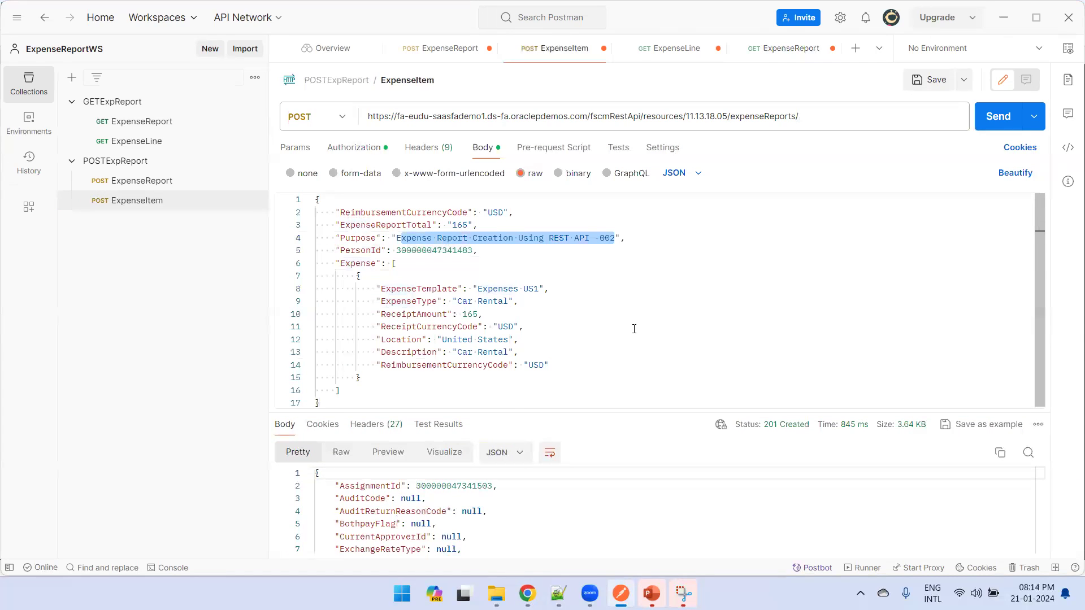
{"action": "type", "text": "Using REST - Postman Without Line"}
{"action": "double_click", "coordinate": [523, 238]}
{"action": "type", "text": "With Line"}
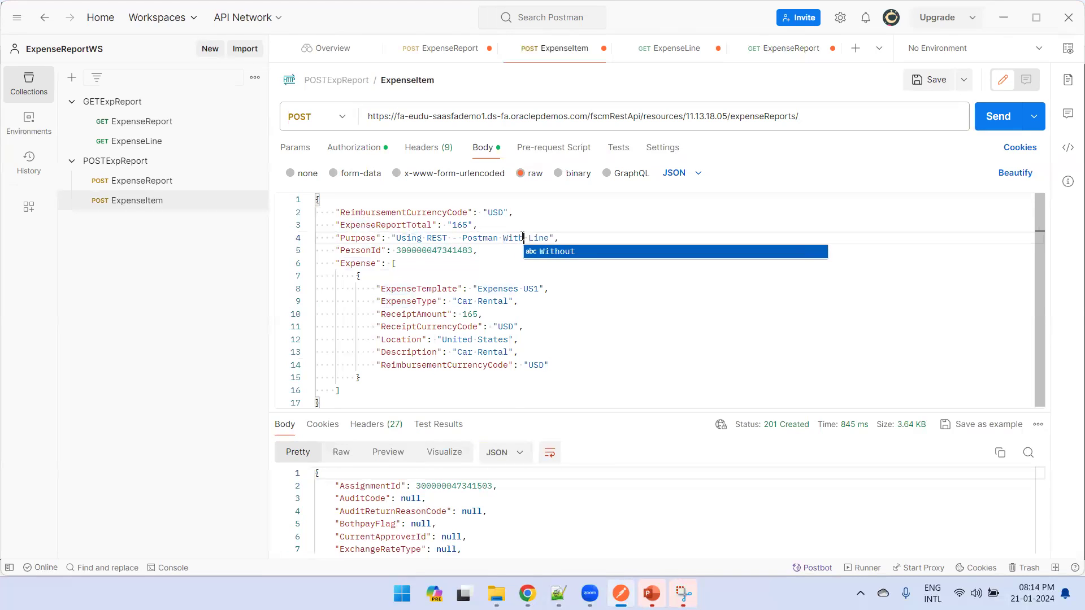
{"action": "left_click", "coordinate": [570, 314]}
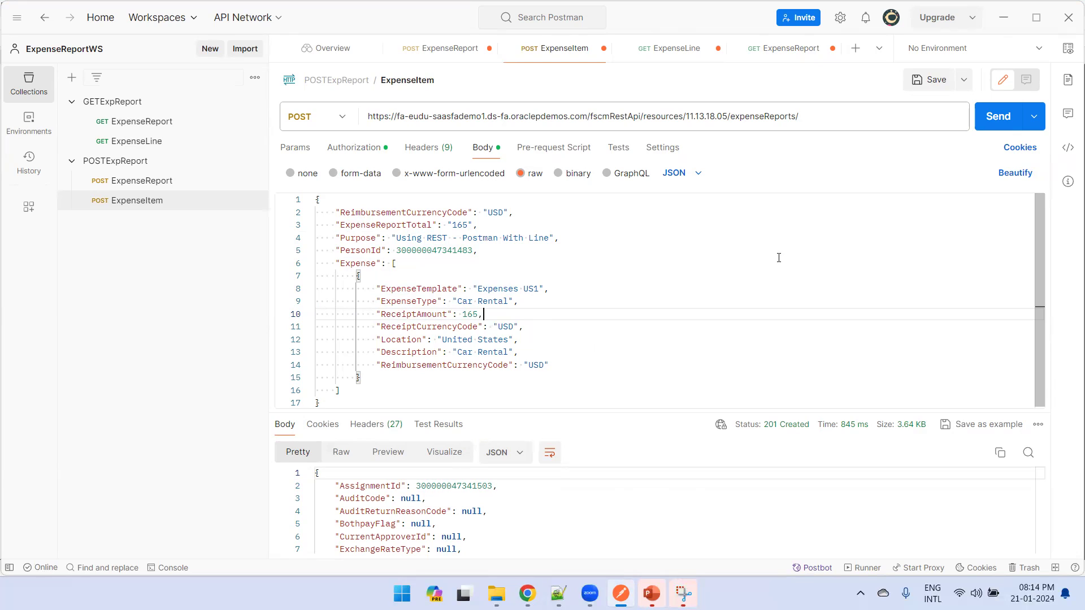
{"action": "left_click", "coordinate": [999, 117]}
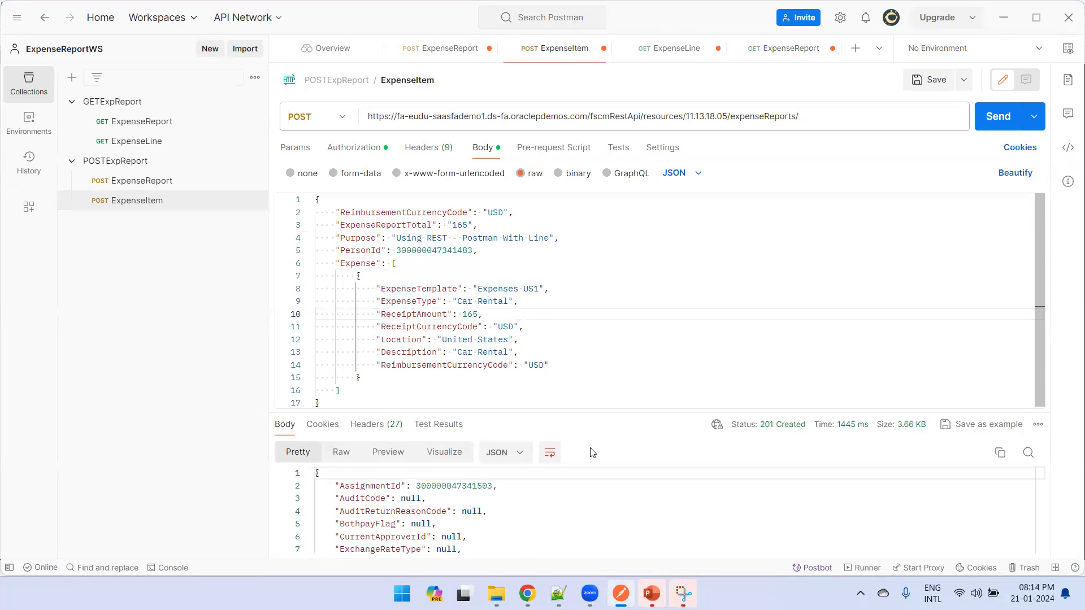
{"action": "left_click", "coordinate": [527, 593]}
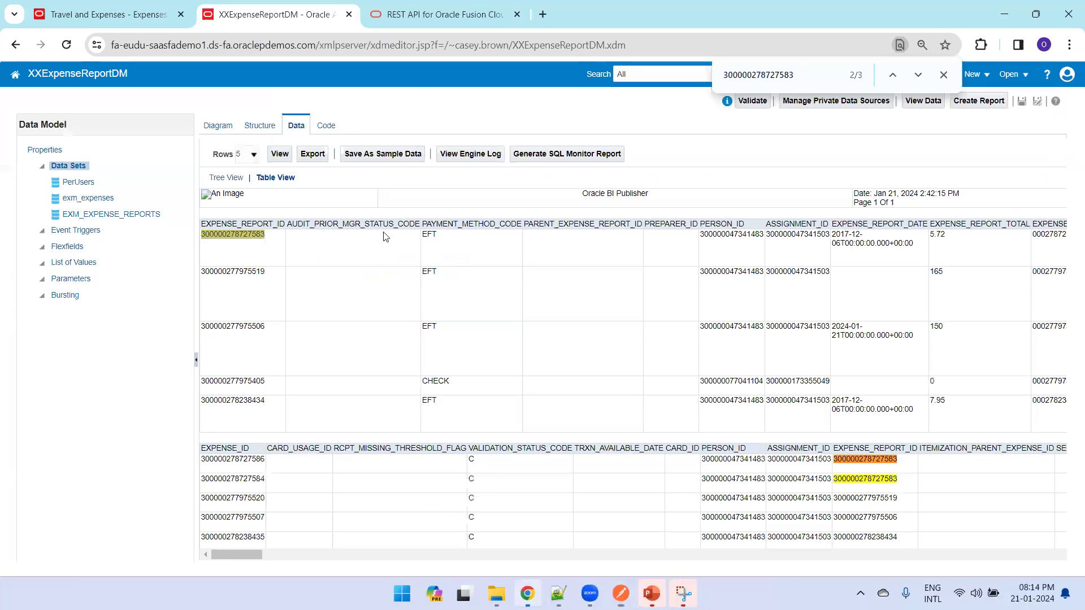
Step: Refresh the XXExpenseReportDM data to list the two new reports (165 and 0)
{"action": "left_click", "coordinate": [277, 154]}
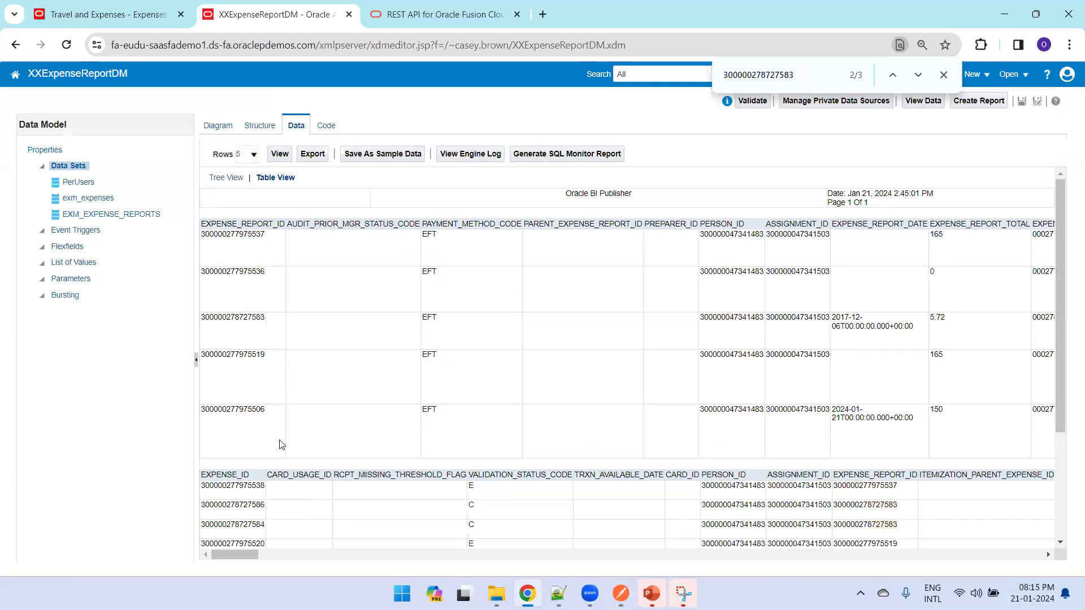
{"action": "key", "text": "ctrl+shift+Tab"}
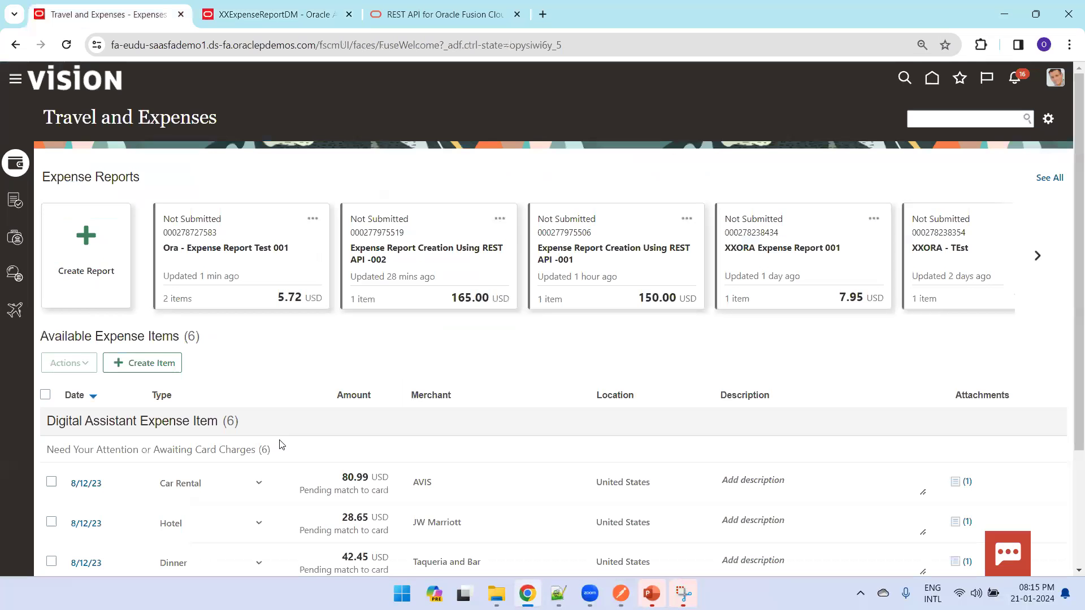
Step: Reload Travel and Expenses, confirm resubmission, and dismiss the error to show both new reports
{"action": "key", "text": "F5"}
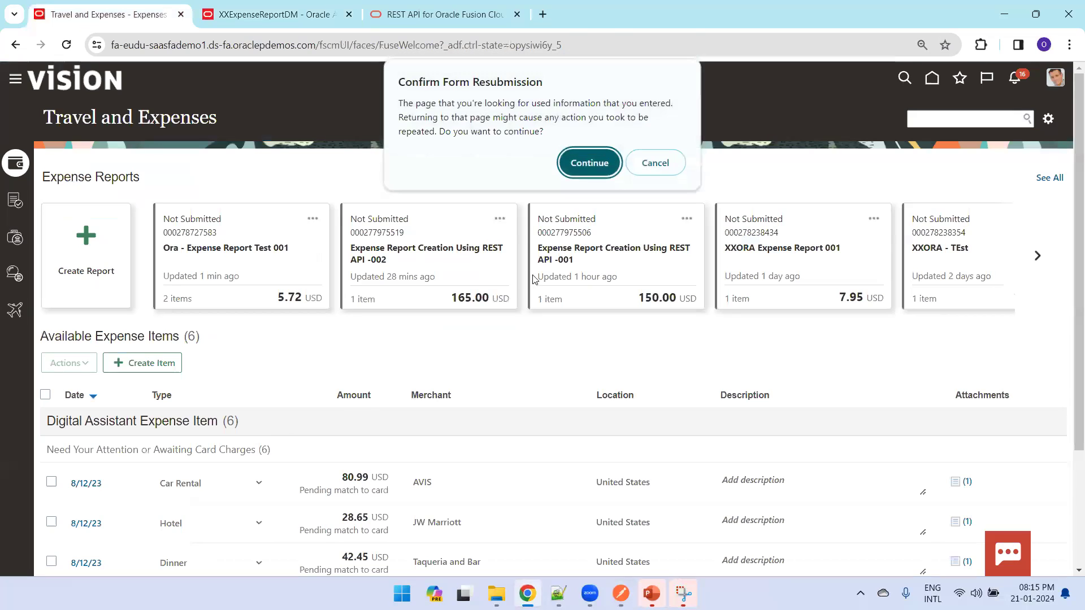
{"action": "left_click", "coordinate": [586, 163]}
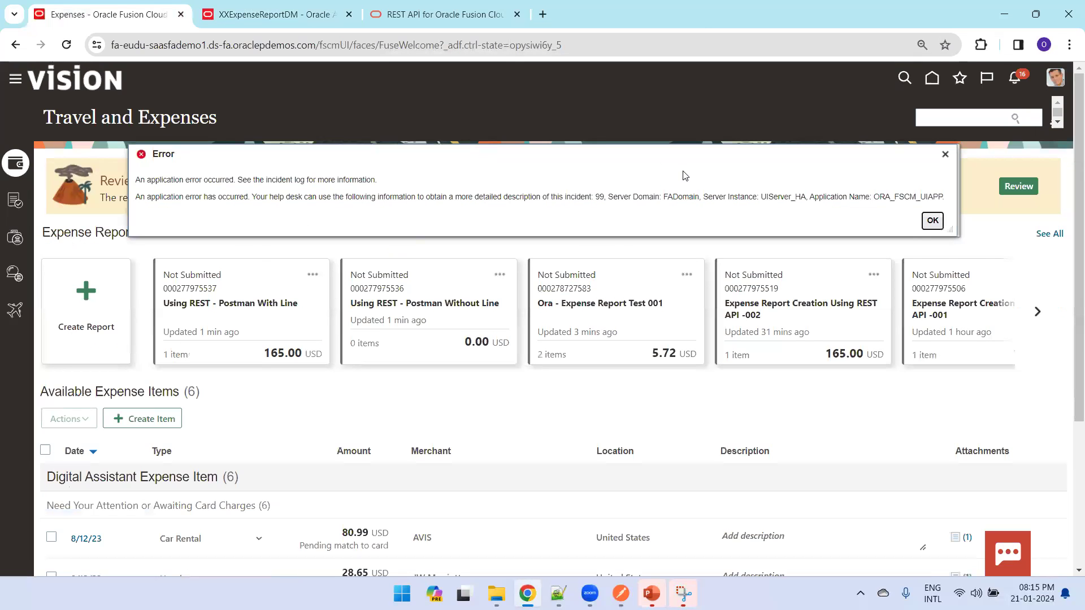
{"action": "left_click", "coordinate": [932, 220]}
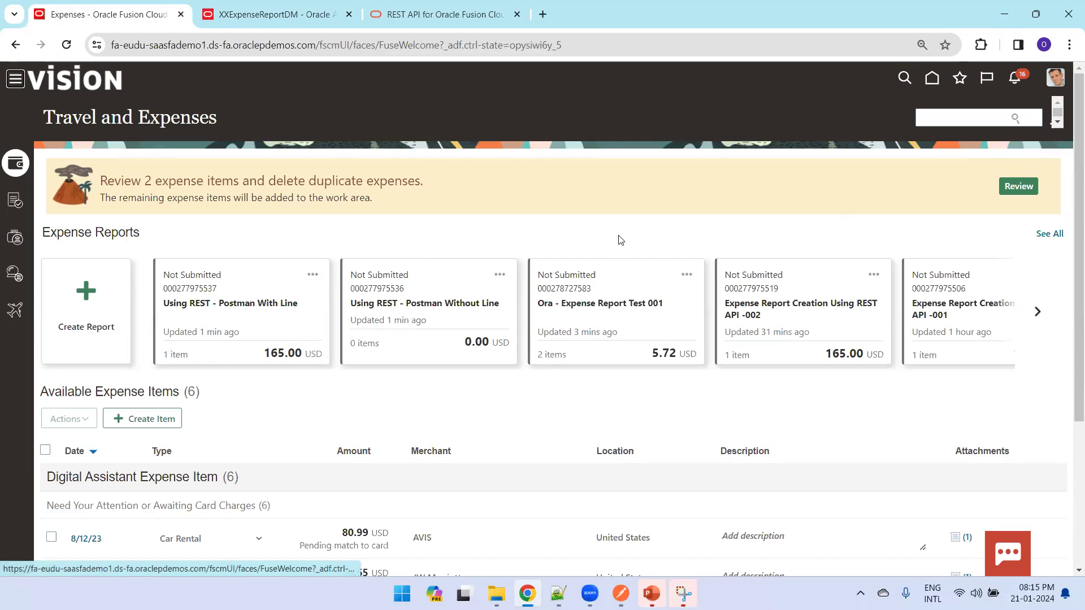